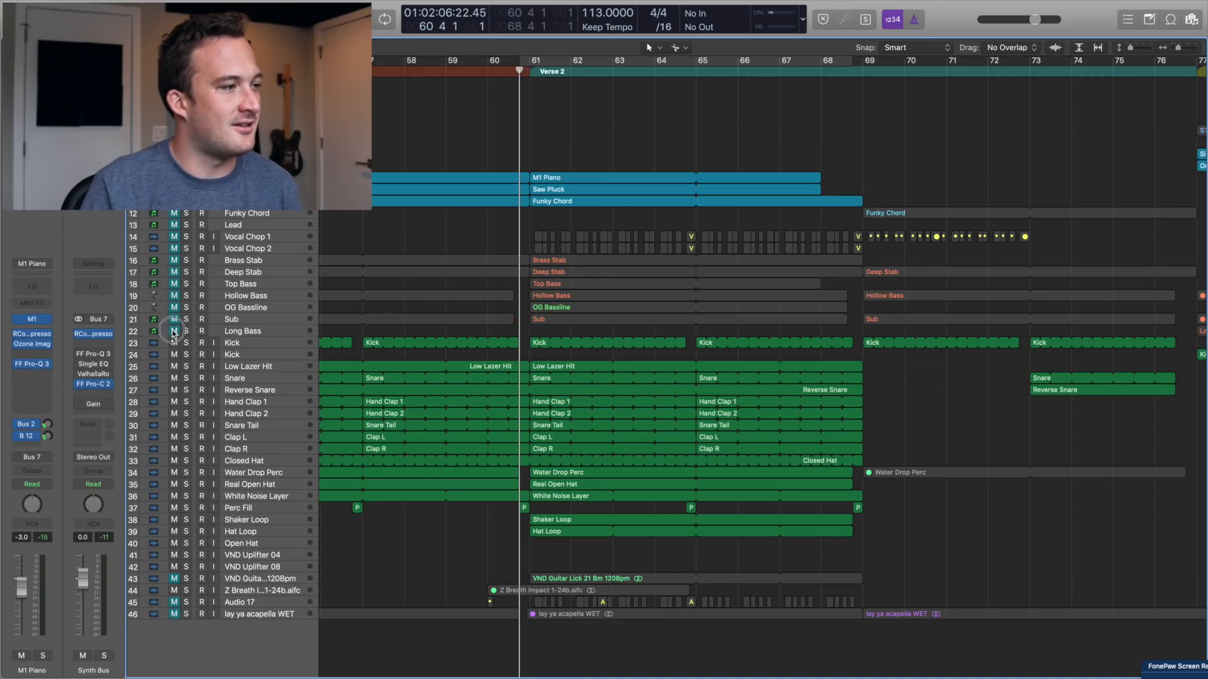
Step: Mute the percussion tracks from Water Drop Perc through Hat Loop and start playback
{"action": "left_click_drag", "start_coordinate": [174, 473], "coordinate": [175, 532]}
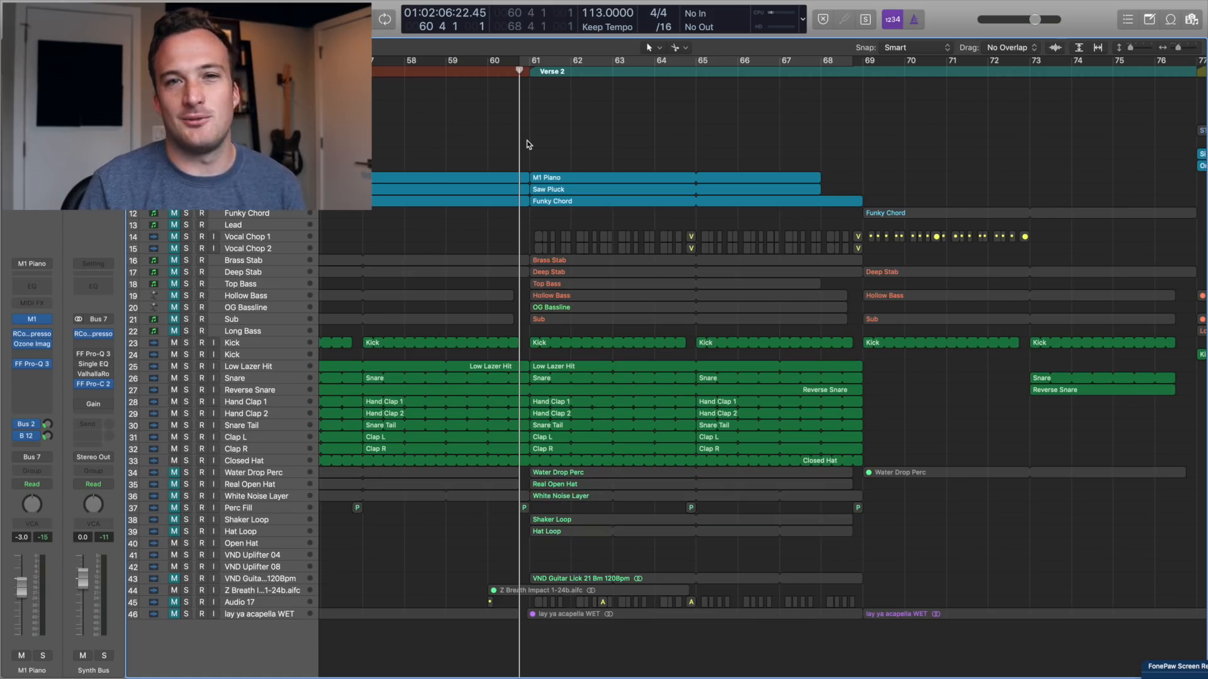
{"action": "key", "text": "space"}
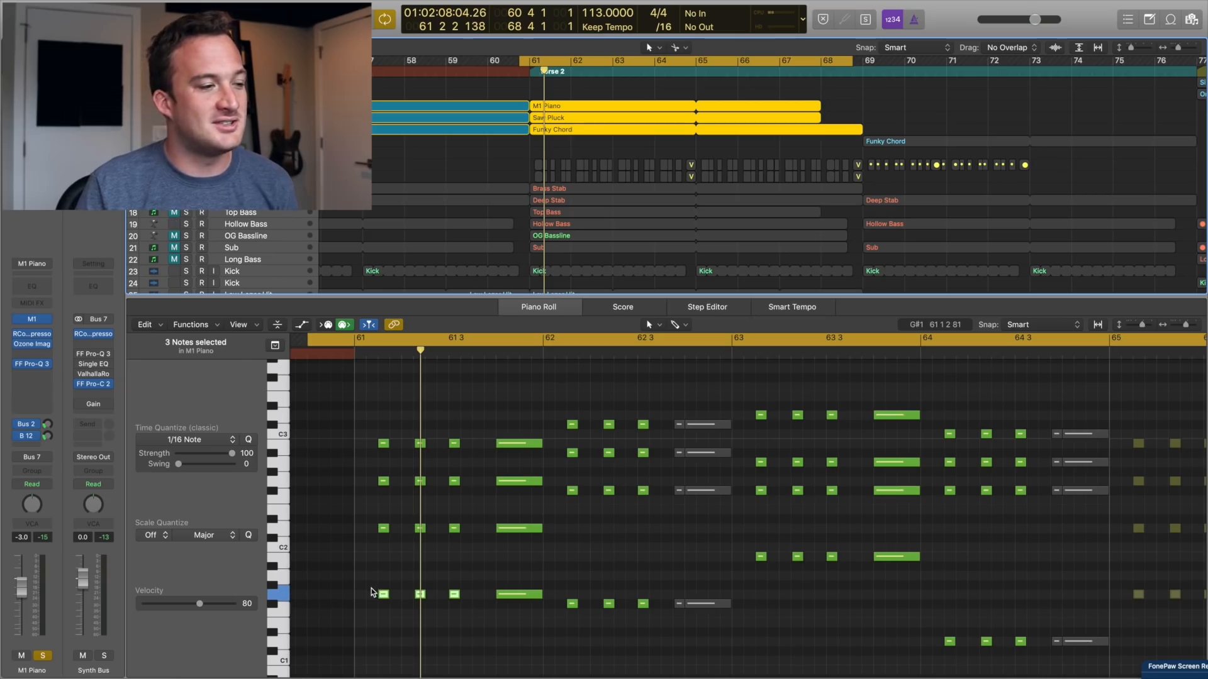
Step: Compare the three short low chord notes in bar 61 with the Hollow Bass notes, playing Hollow Bass soloed
{"action": "left_click_drag", "start_coordinate": [368, 562], "coordinate": [491, 642]}
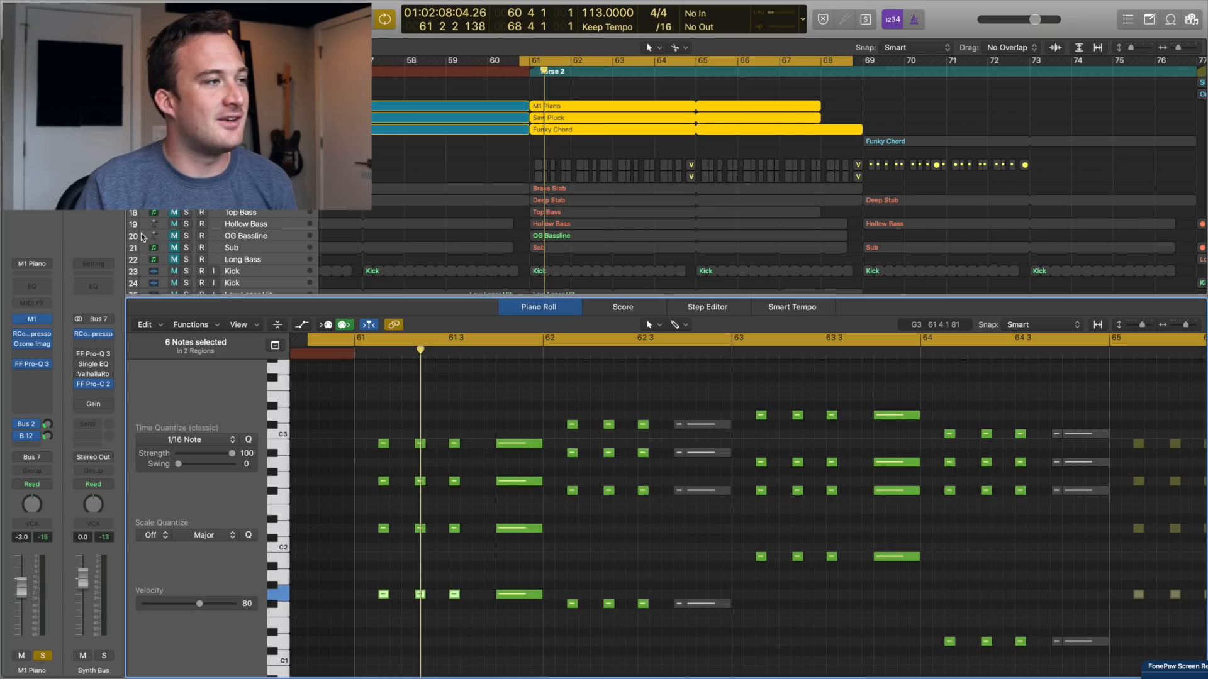
{"action": "left_click", "coordinate": [186, 224]}
{"action": "left_click", "coordinate": [569, 226]}
{"action": "key", "text": "space"}
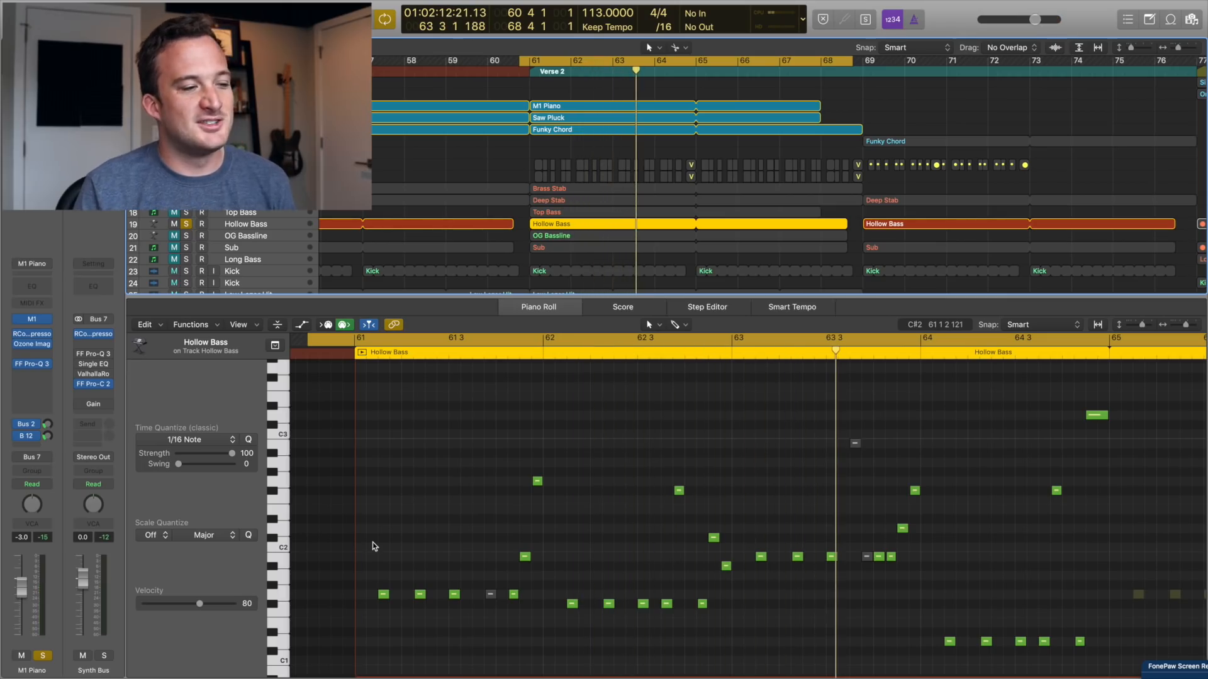
{"action": "left_click_drag", "start_coordinate": [371, 545], "coordinate": [472, 651]}
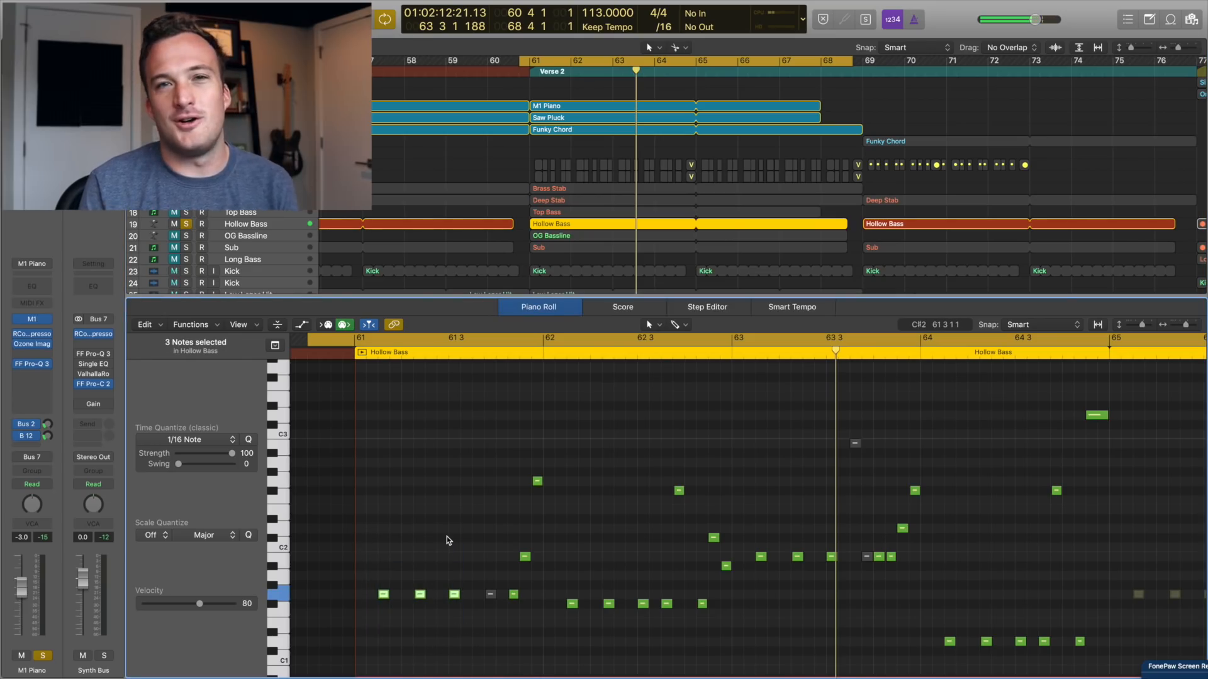
Step: Compare the M1 Piano, Saw Pluck and Funky Chord regions with Hollow Bass around 62 3, and play the bass
{"action": "left_click_drag", "start_coordinate": [557, 98], "coordinate": [562, 142]}
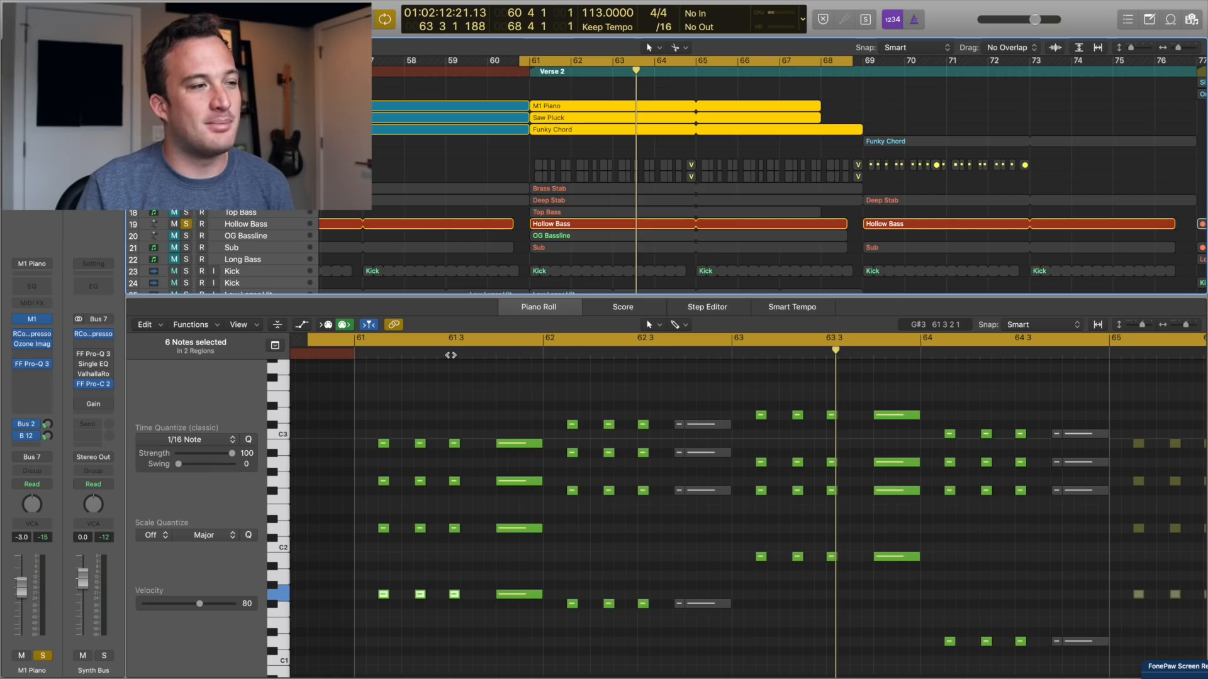
{"action": "left_click_drag", "start_coordinate": [450, 355], "coordinate": [663, 354]}
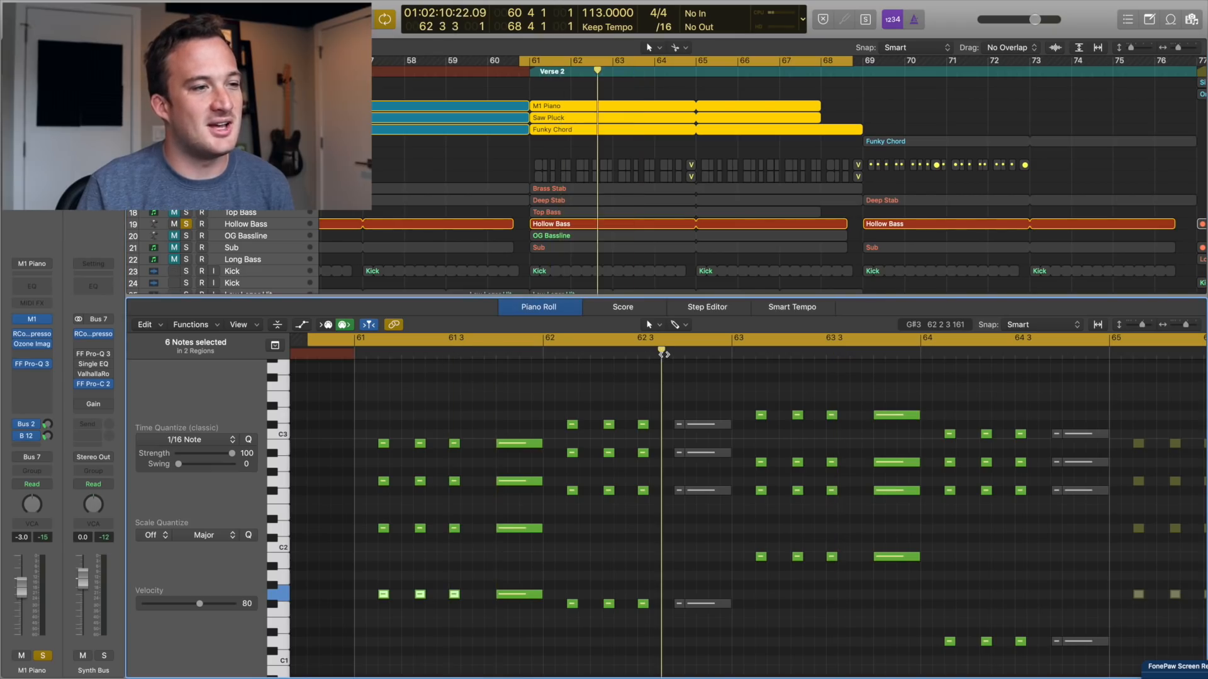
{"action": "left_click", "coordinate": [592, 225]}
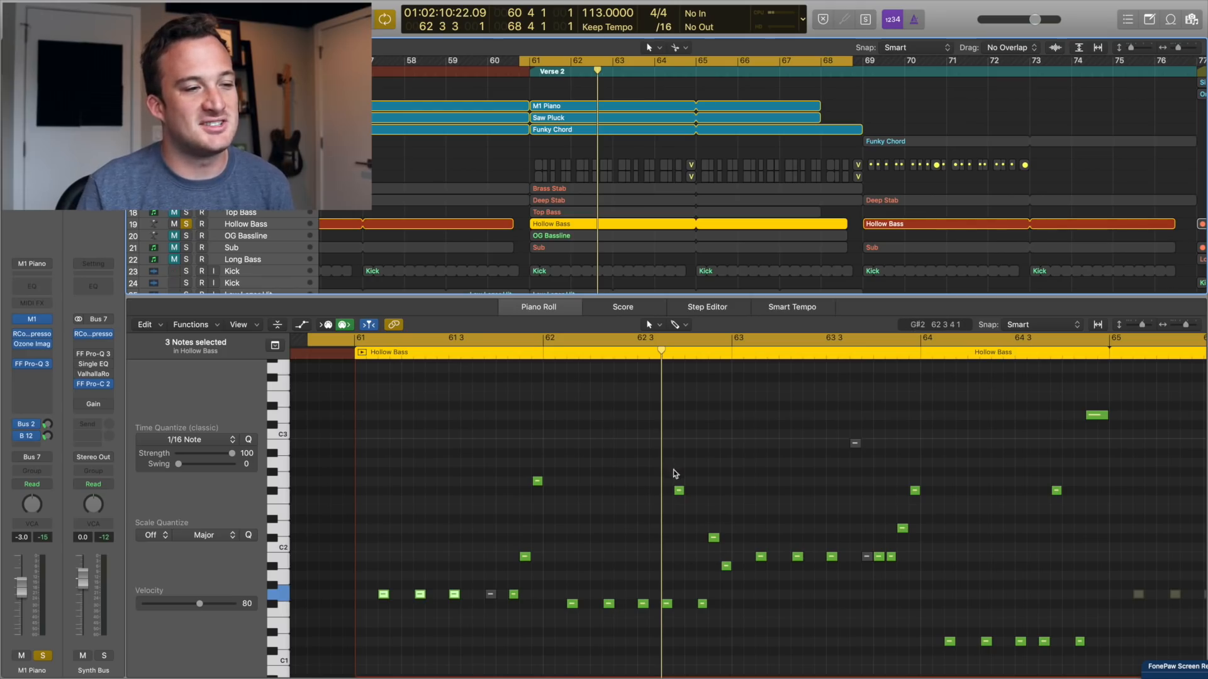
{"action": "key", "text": "space"}
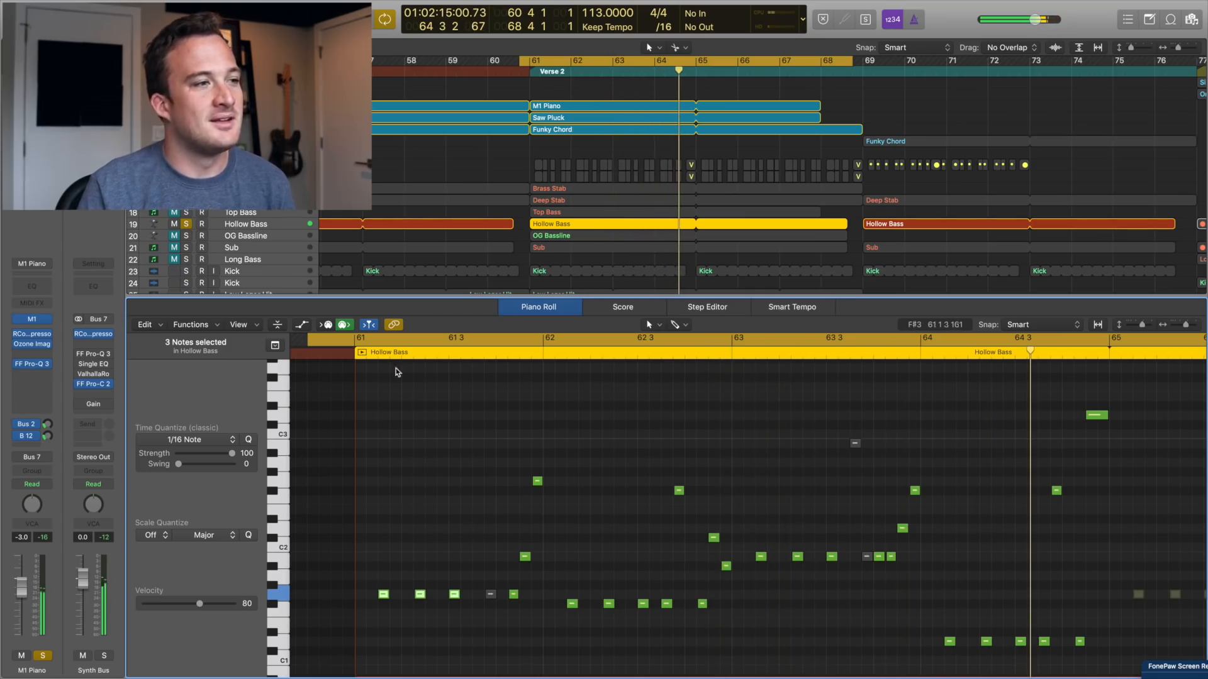
Step: Solo the OG Bassline track in place of Hollow Bass and play its Verse 2 region
{"action": "left_click", "coordinate": [557, 232]}
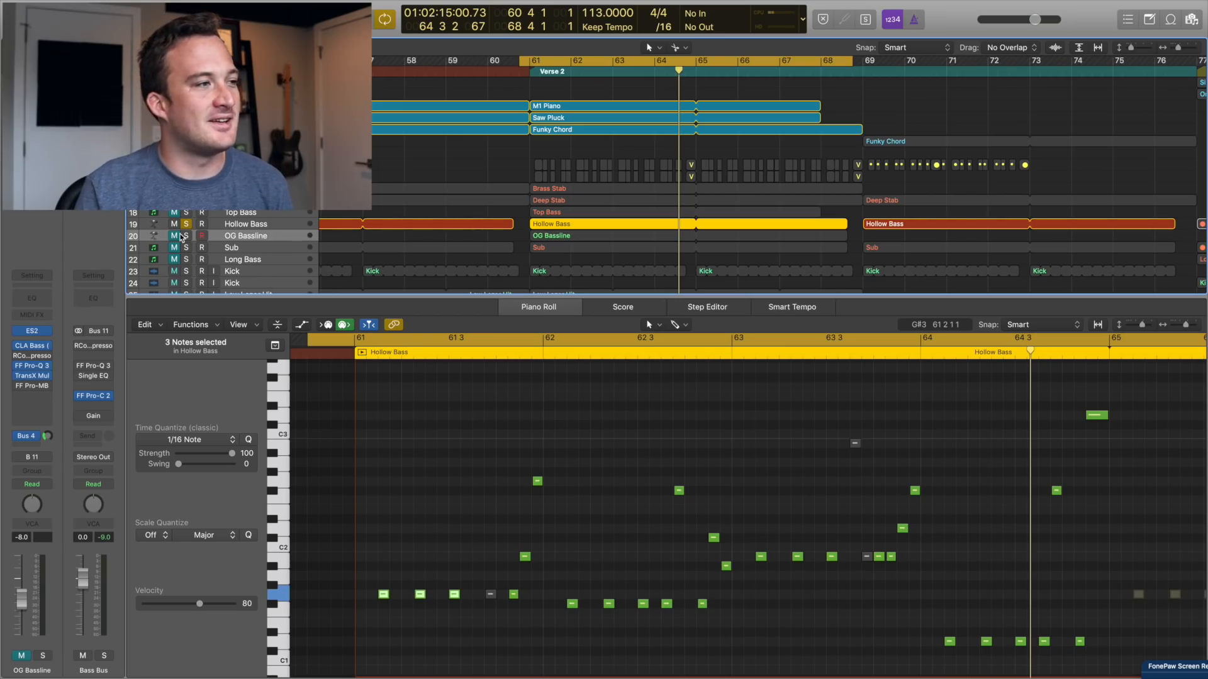
{"action": "left_click", "coordinate": [183, 236]}
{"action": "left_click", "coordinate": [181, 225]}
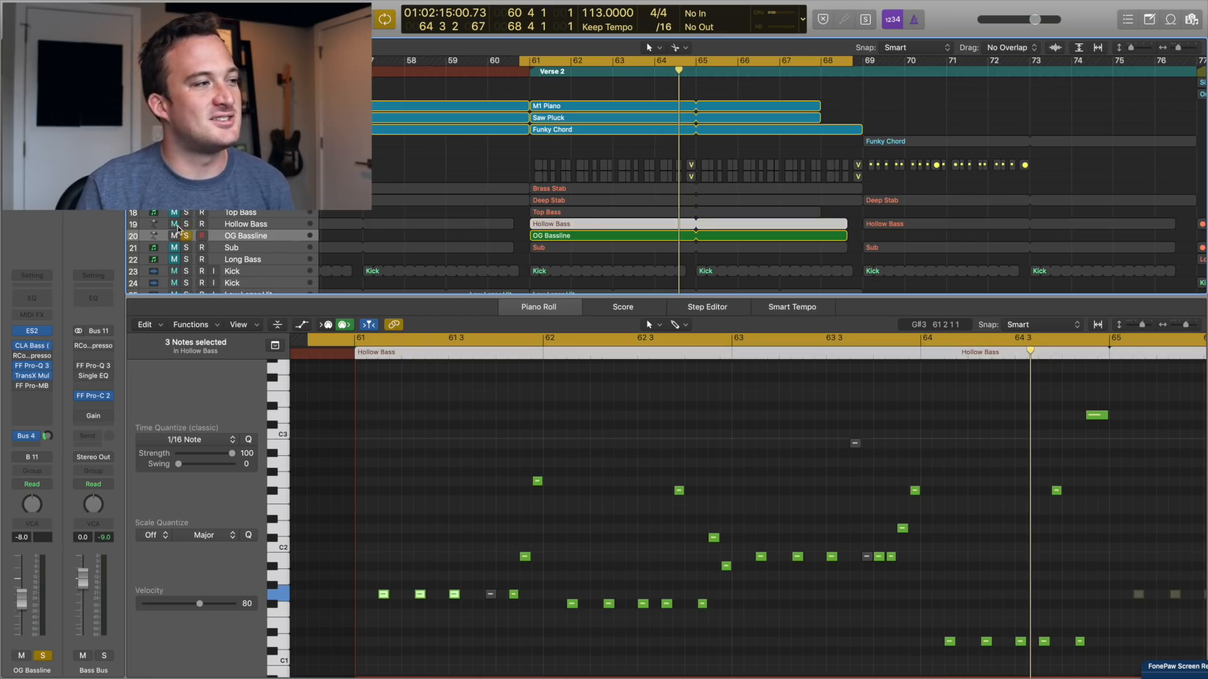
{"action": "left_click", "coordinate": [580, 238]}
{"action": "key", "text": "space"}
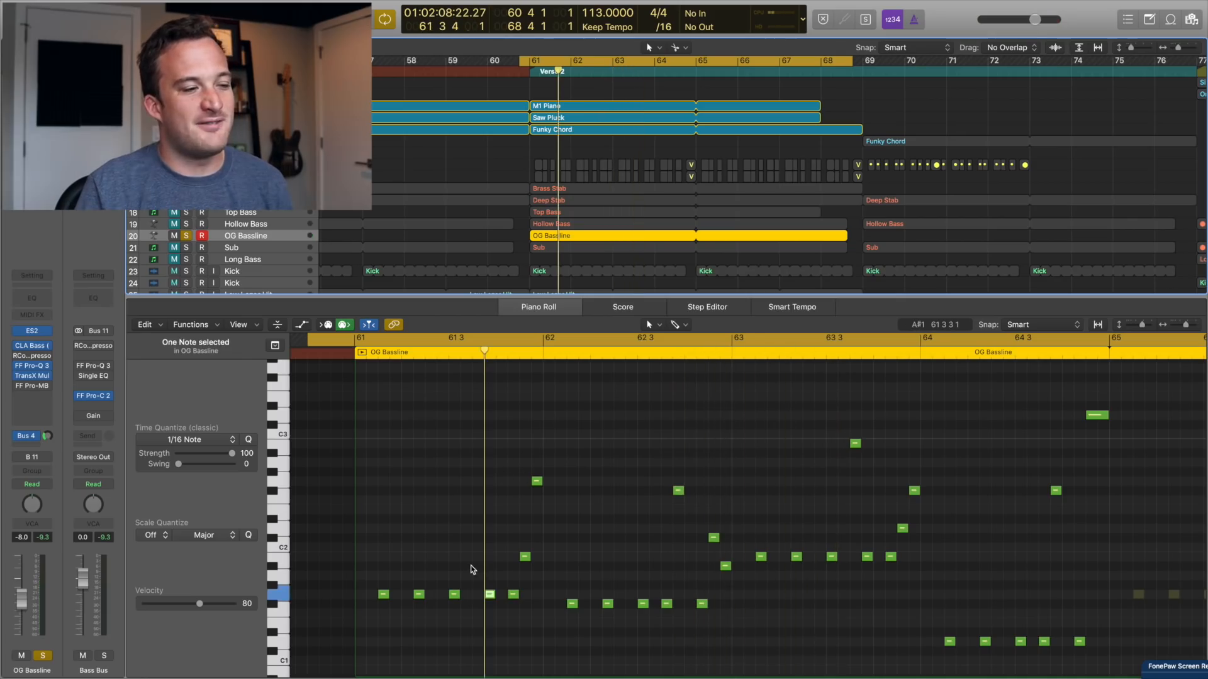
Step: Compare the OG Bassline's fourth note in bar 61 with the chord rhythm and play the bassline again
{"action": "left_click_drag", "start_coordinate": [471, 566], "coordinate": [493, 597]}
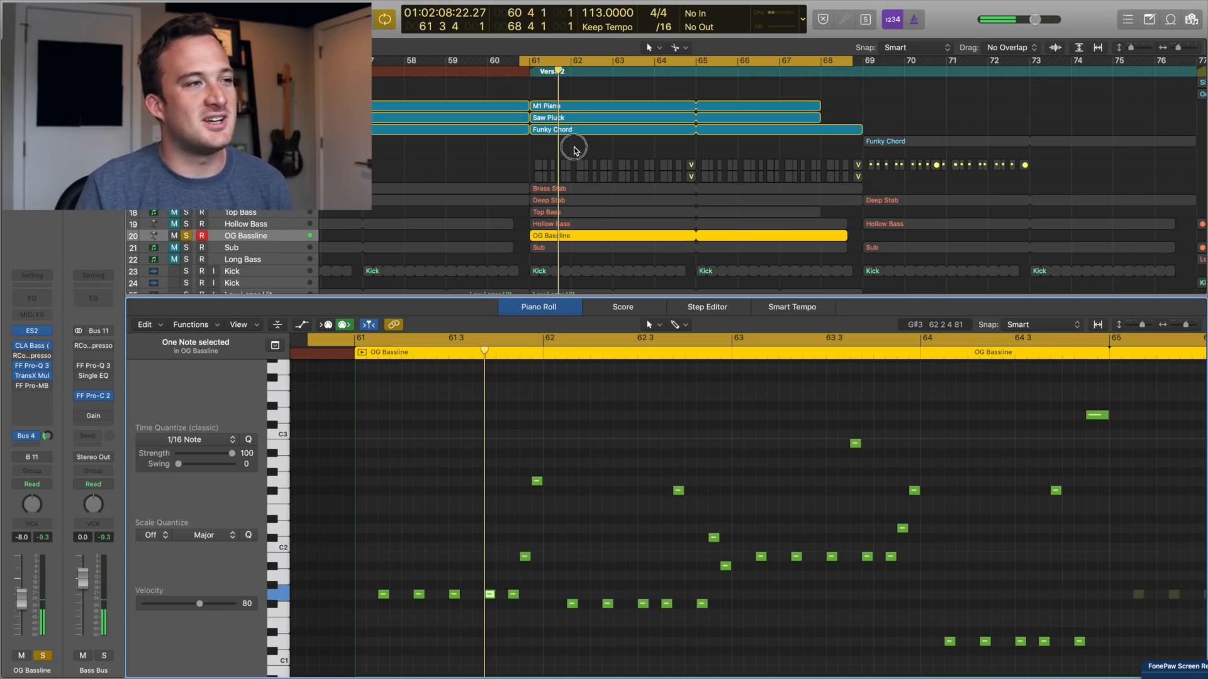
{"action": "left_click_drag", "start_coordinate": [574, 147], "coordinate": [563, 86]}
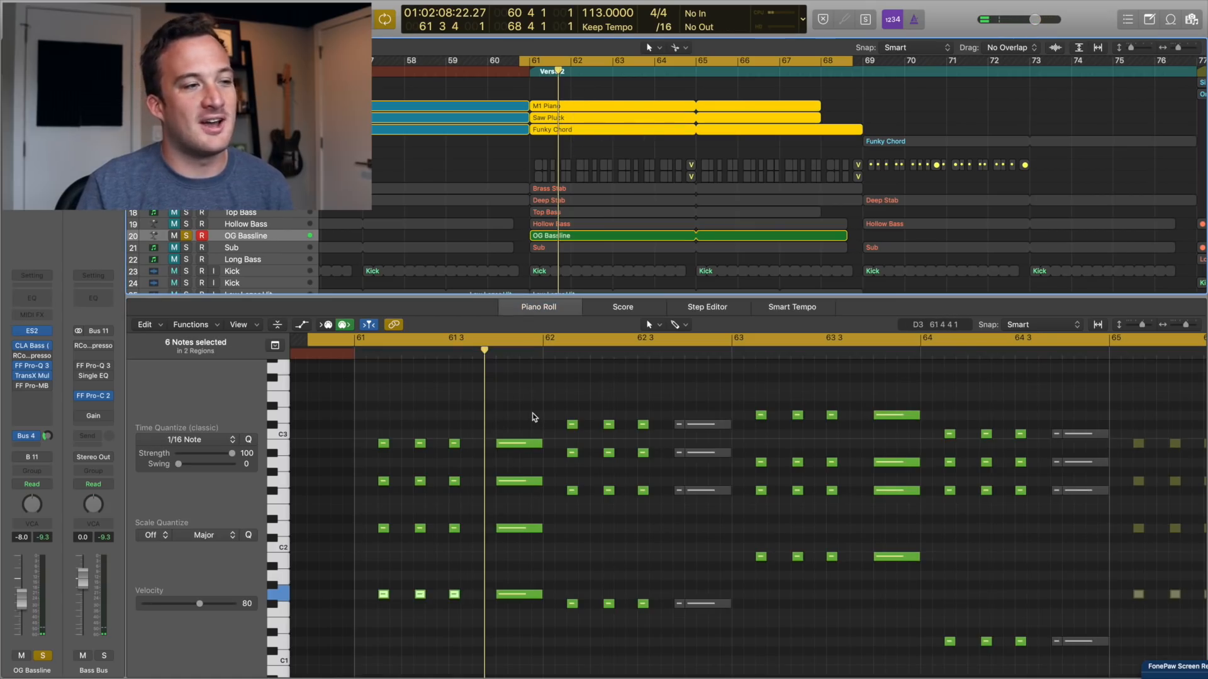
{"action": "left_click", "coordinate": [485, 351]}
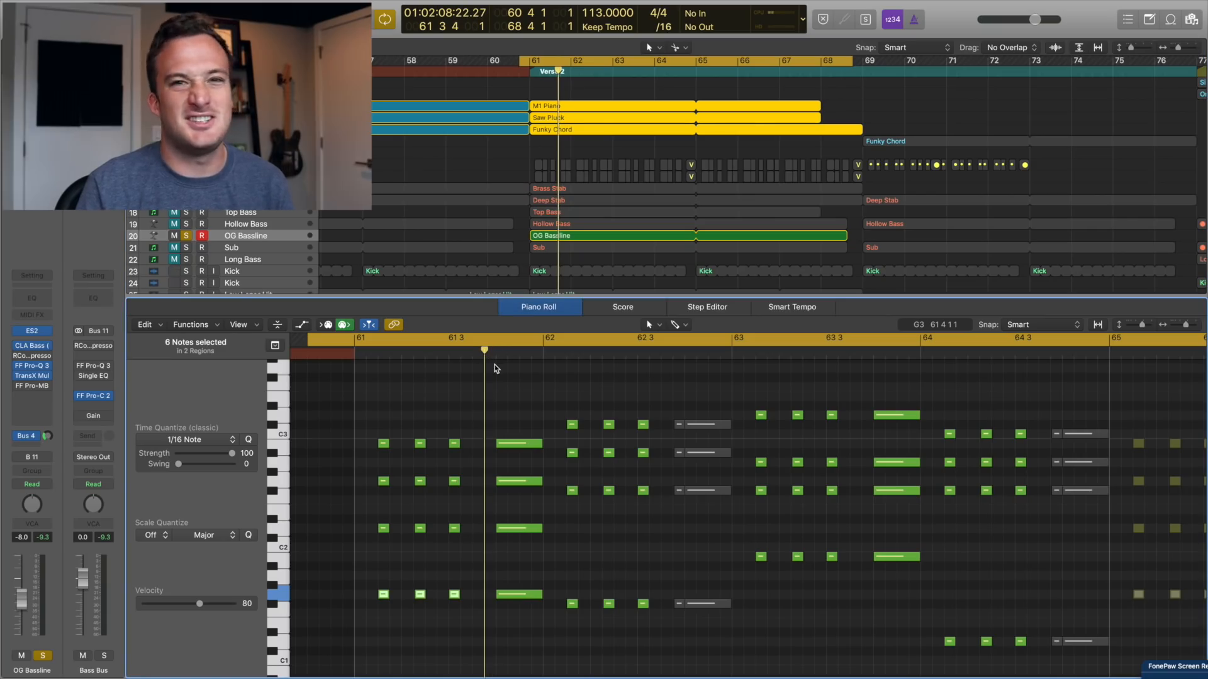
{"action": "left_click", "coordinate": [590, 239]}
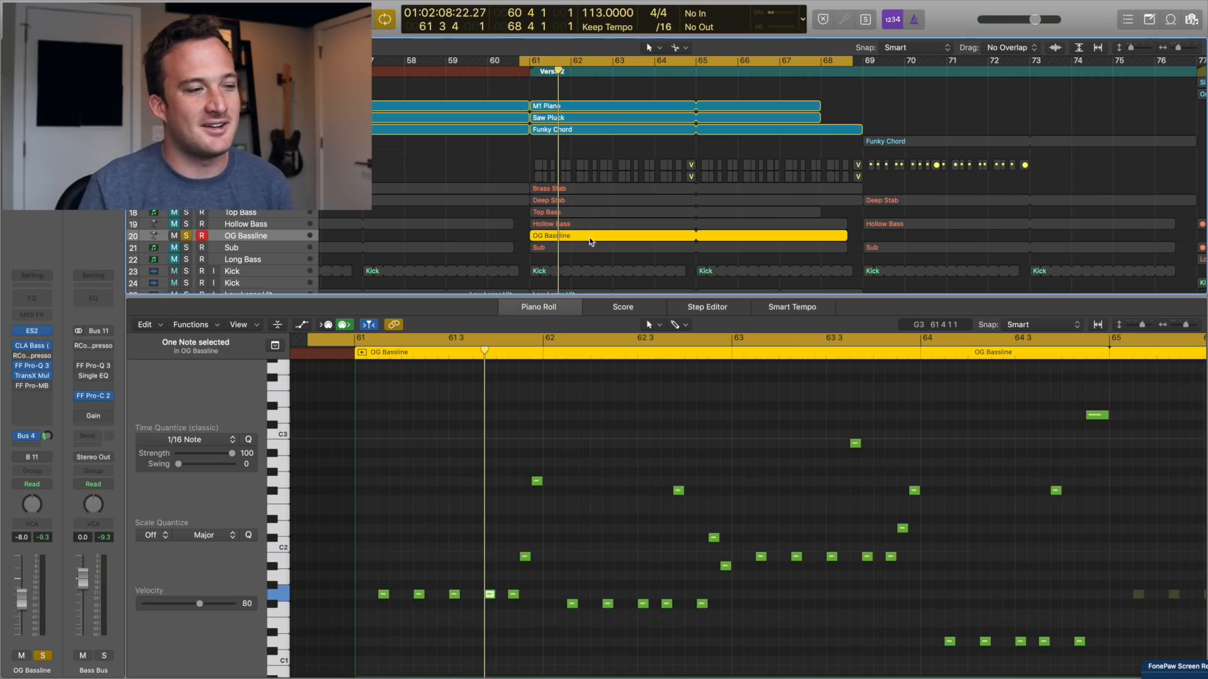
{"action": "key", "text": "space"}
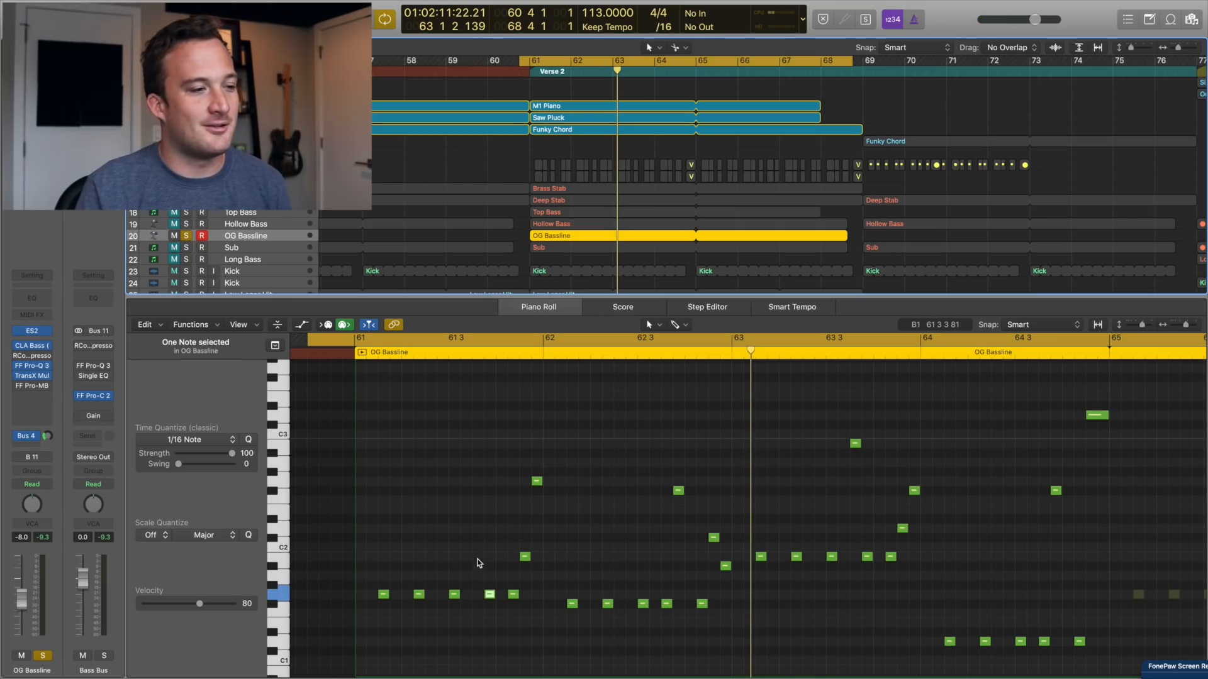
Step: Move the OG Bassline's fourth note in bar 61 a sixteenth later, mute it and play the result
{"action": "left_click", "coordinate": [490, 595]}
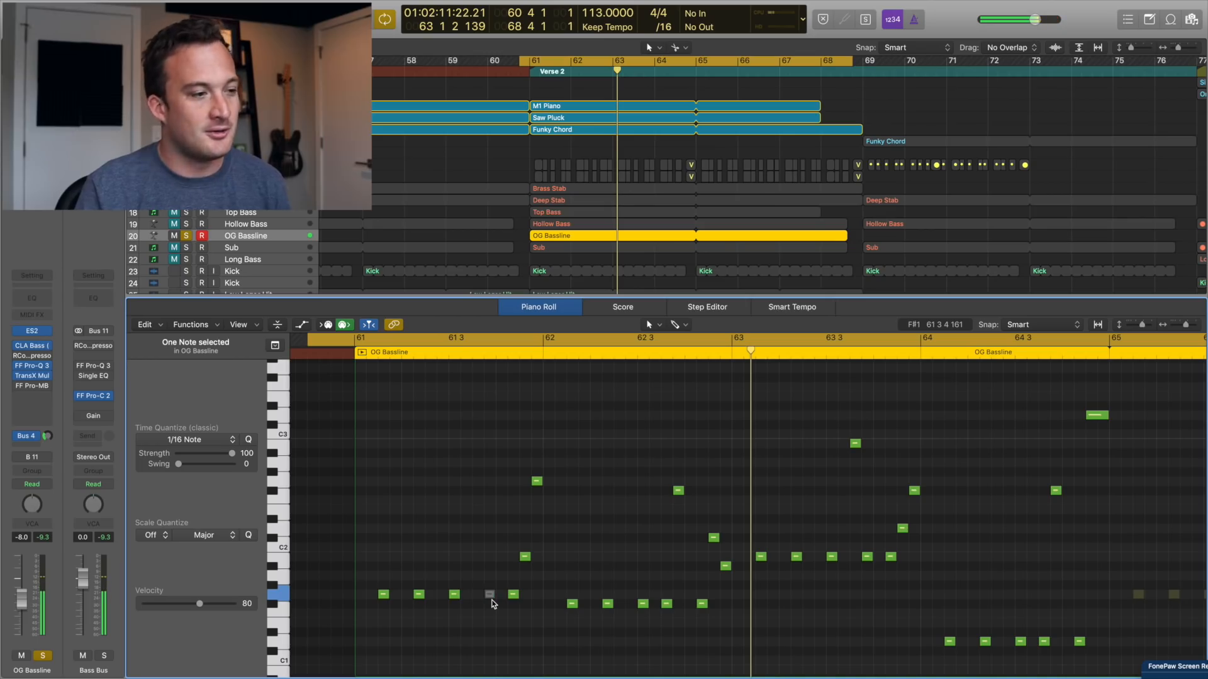
{"action": "left_click_drag", "start_coordinate": [490, 596], "coordinate": [502, 596]}
{"action": "left_click_drag", "start_coordinate": [475, 545], "coordinate": [498, 606]}
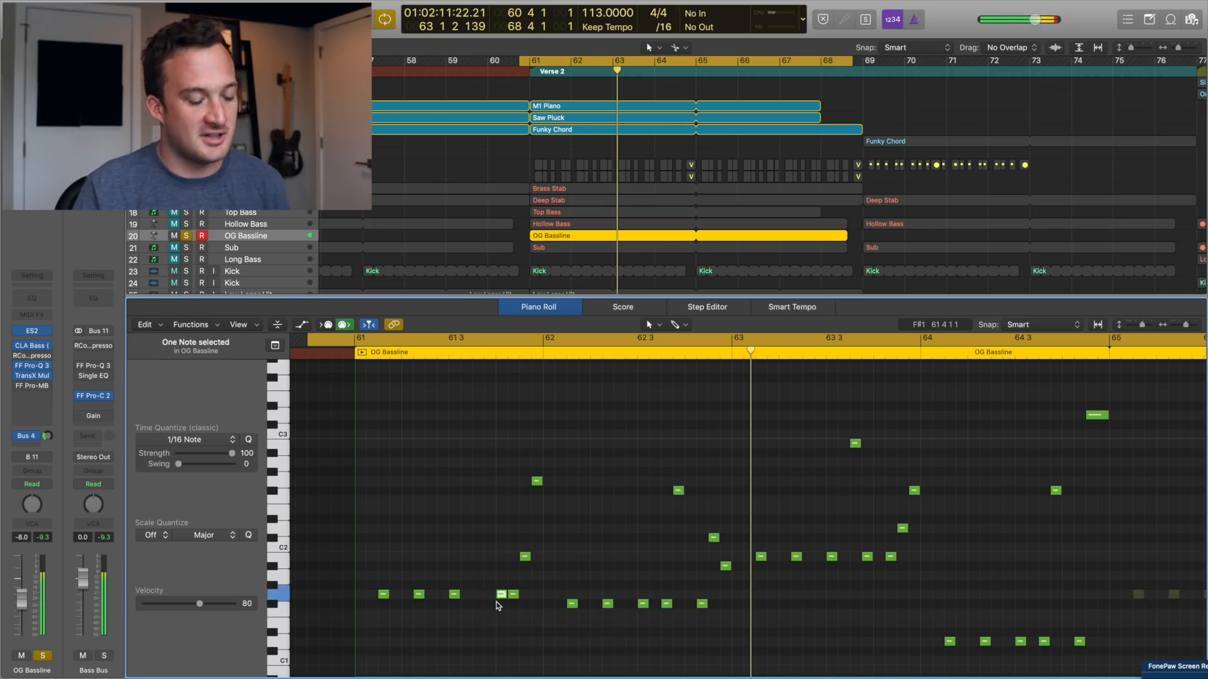
{"action": "left_click", "coordinate": [495, 352]}
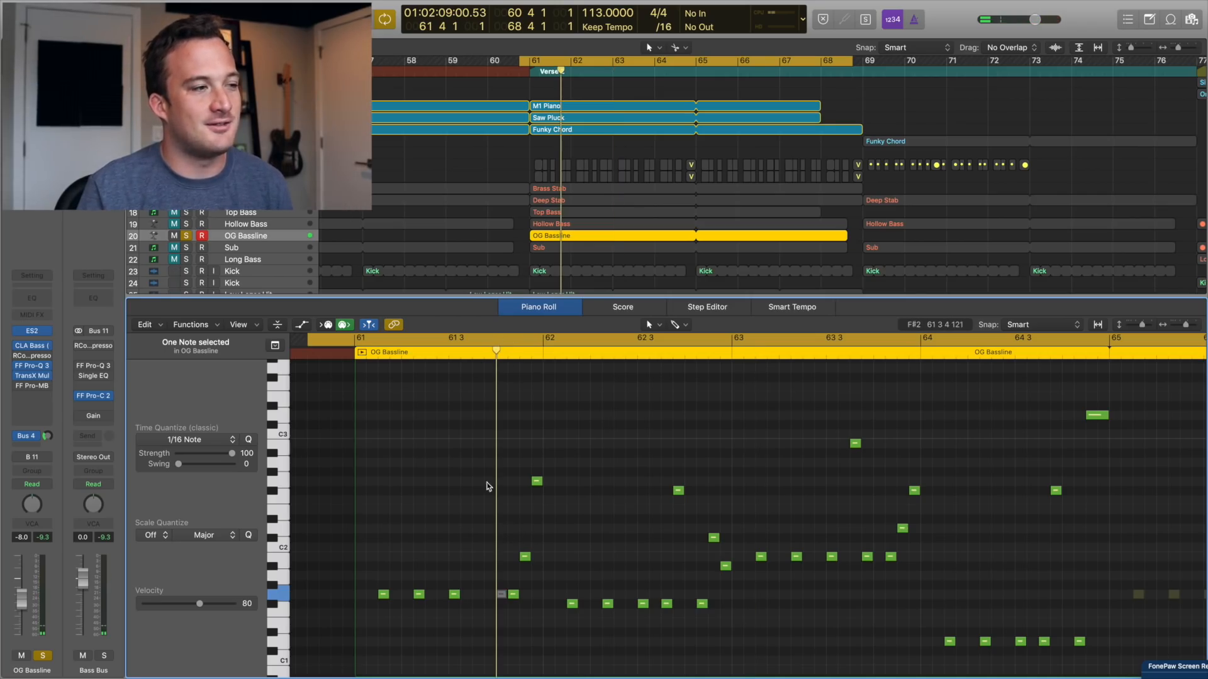
{"action": "key", "text": "space"}
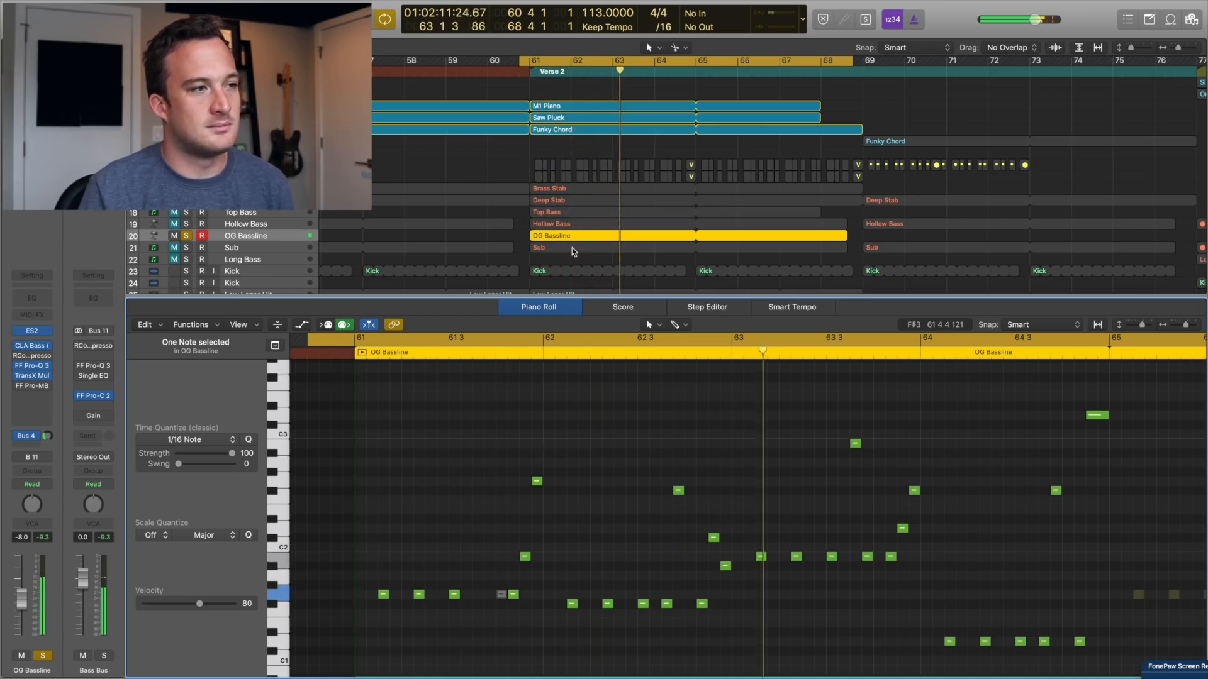
Step: Examine how the chord notes around 63 2 in the three chord regions sit against the grid
{"action": "left_click", "coordinate": [553, 239]}
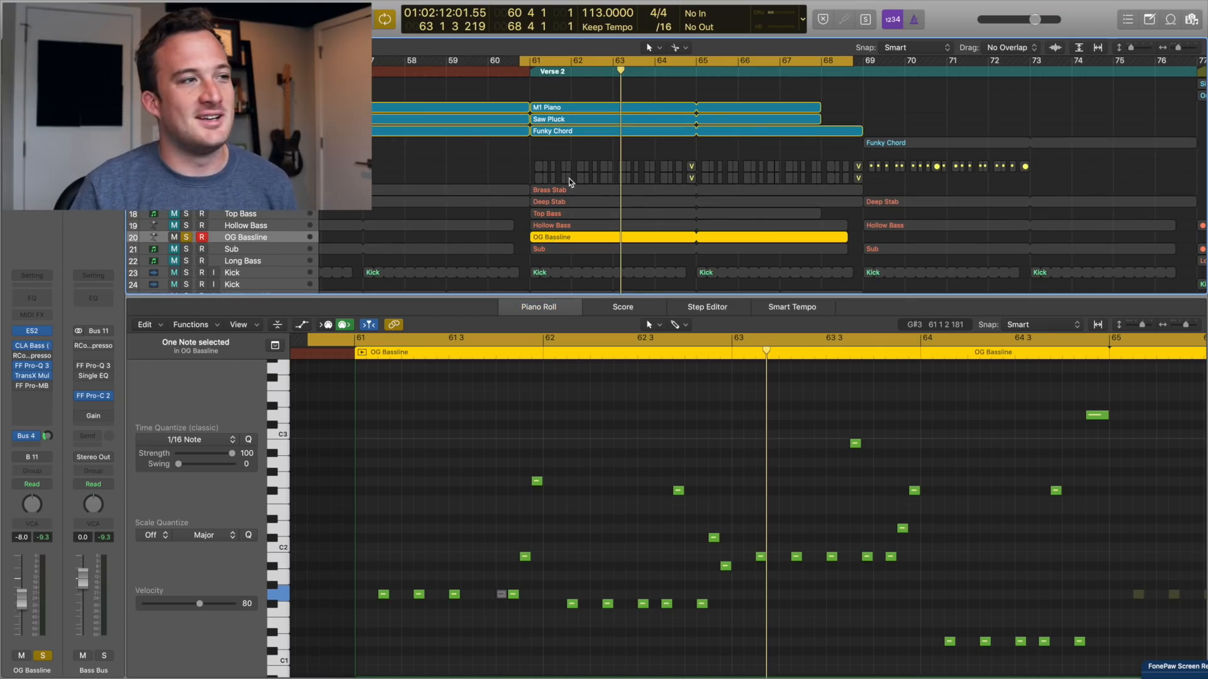
{"action": "left_click_drag", "start_coordinate": [560, 148], "coordinate": [554, 104]}
{"action": "left_click", "coordinate": [494, 398]}
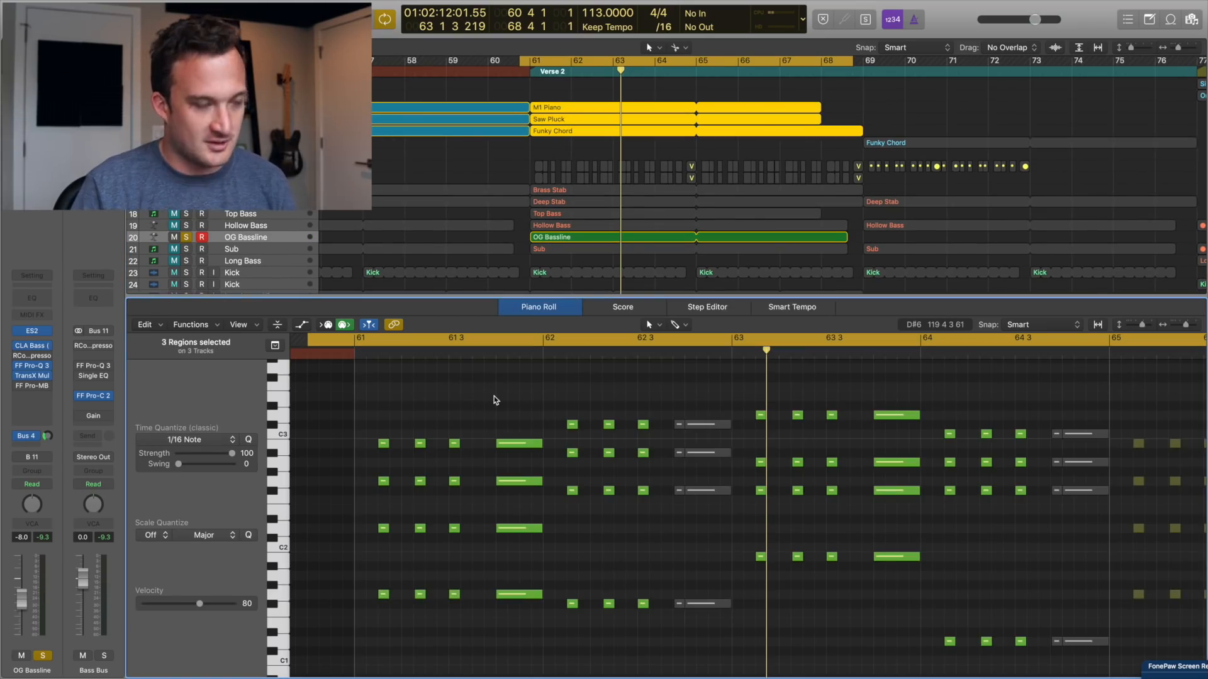
{"action": "key", "text": "super+a"}
{"action": "key", "text": "super+Right"}
{"action": "key", "text": "super+Right"}
{"action": "key", "text": "super+Right"}
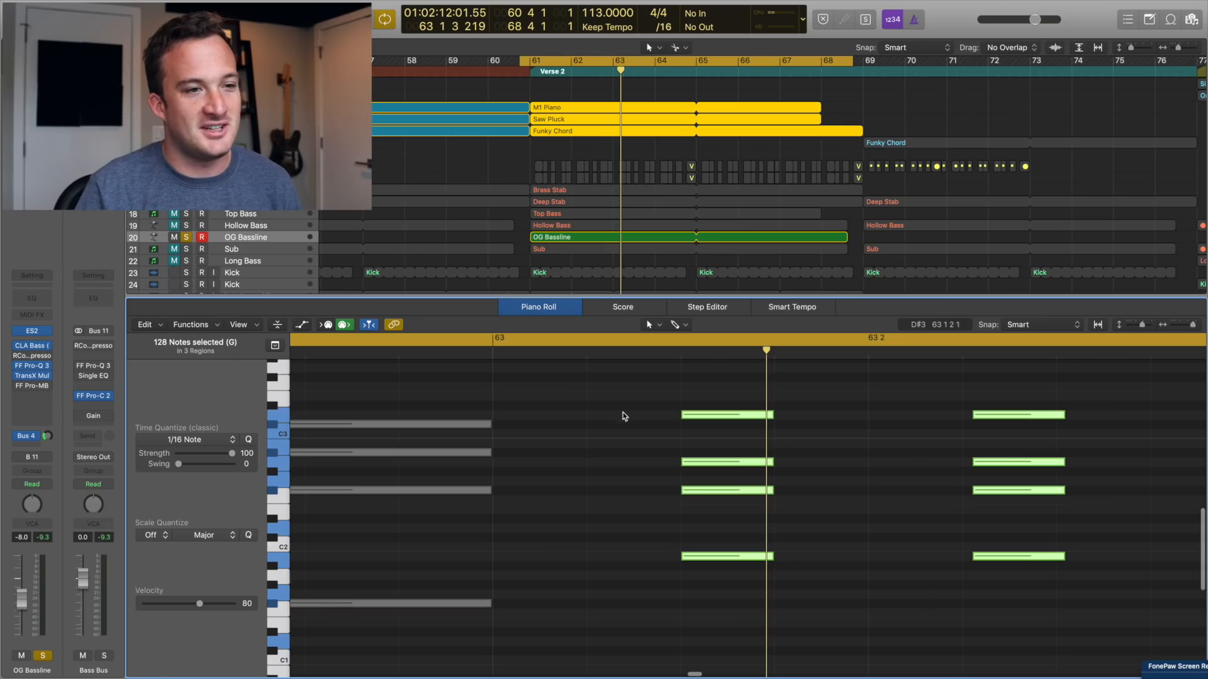
{"action": "left_click", "coordinate": [962, 353]}
{"action": "left_click_drag", "start_coordinate": [961, 350], "coordinate": [971, 352]}
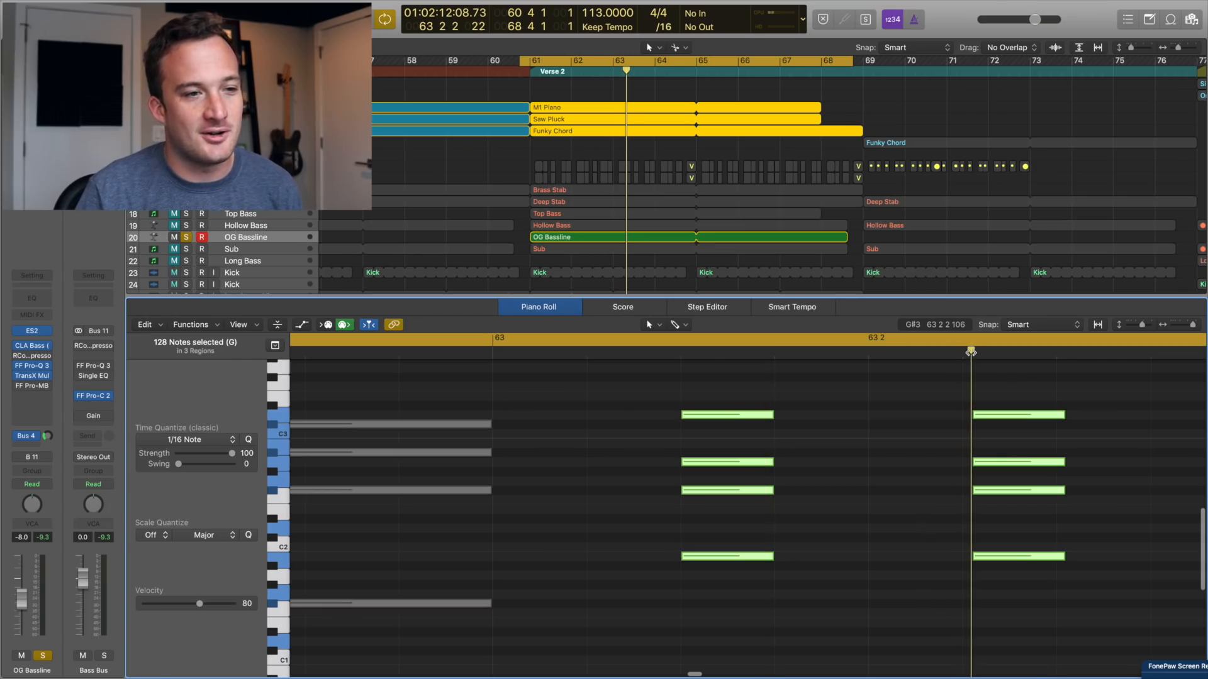
{"action": "key", "text": "super+Left"}
{"action": "key", "text": "super+Left"}
{"action": "key", "text": "super+Left"}
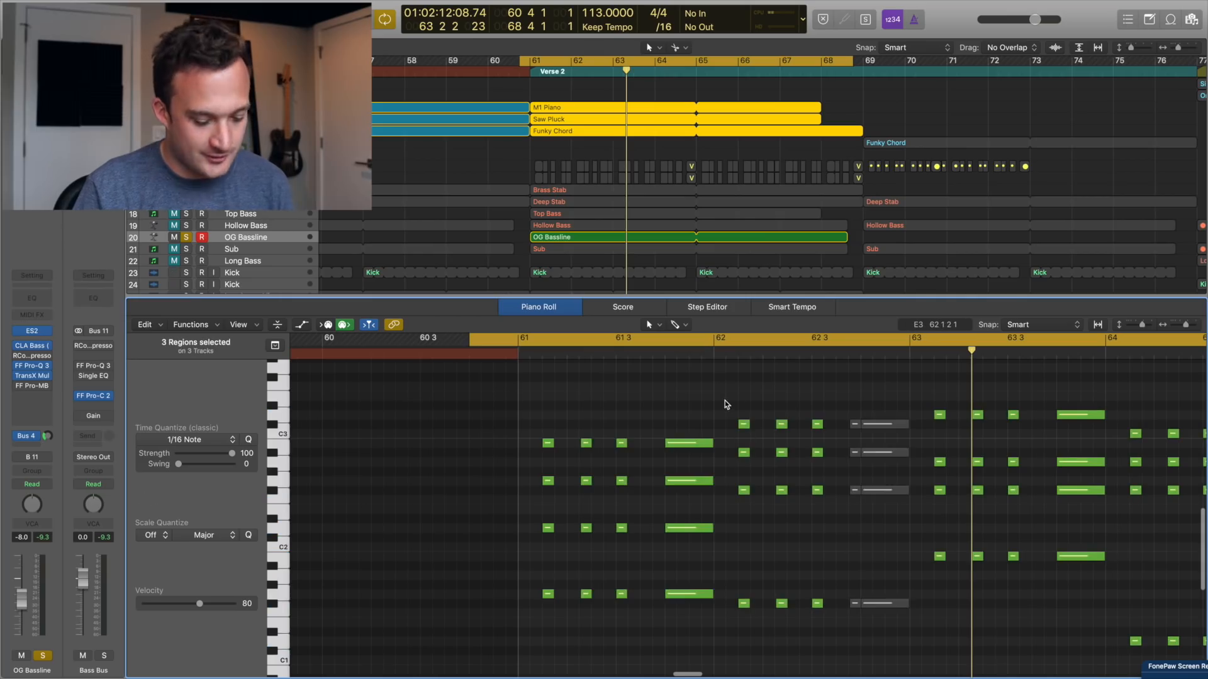
Step: Set the 1/16-note quantize swing to 50 for all notes in the chord regions and in the OG Bassline
{"action": "left_click_drag", "start_coordinate": [179, 466], "coordinate": [207, 473]}
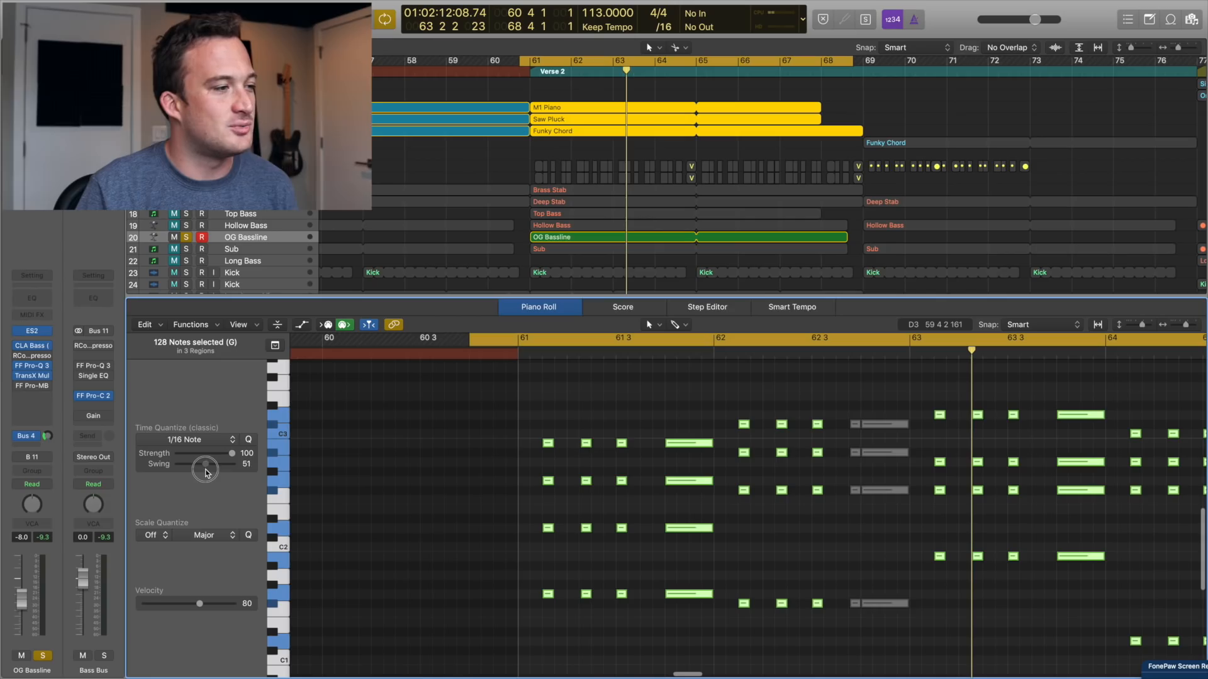
{"action": "left_click", "coordinate": [570, 239]}
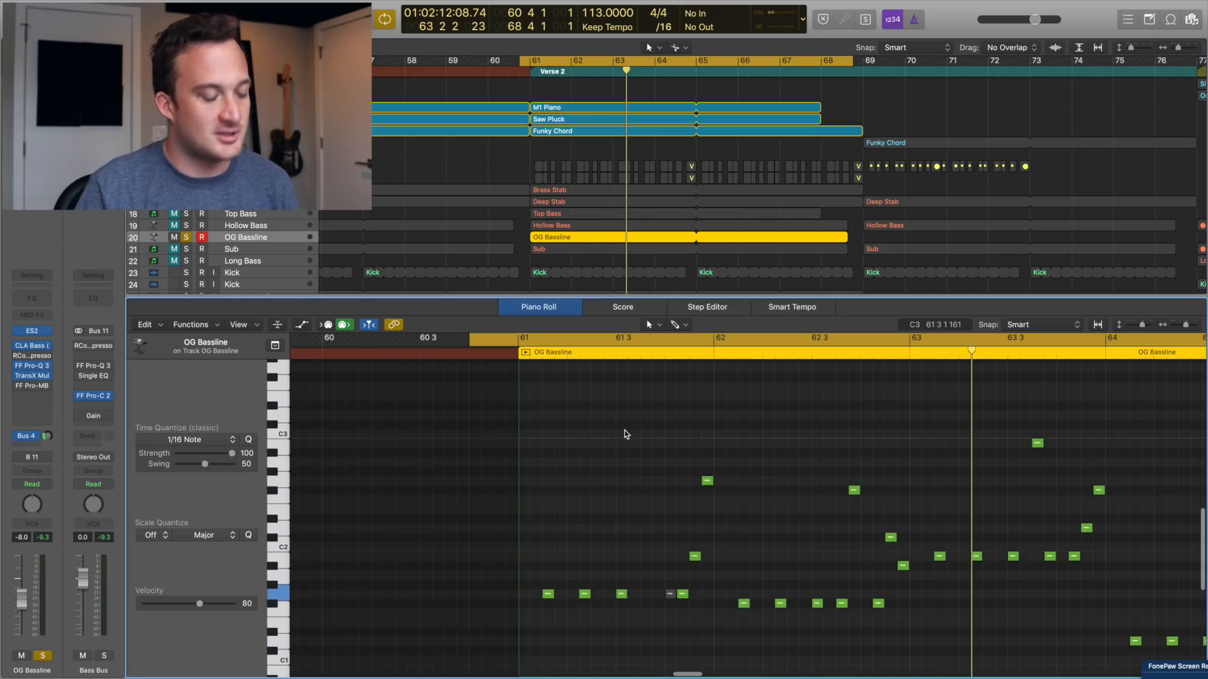
{"action": "mouse_move", "coordinate": [202, 473]}
{"action": "left_mouse_down"}
{"action": "mouse_move", "coordinate": [178, 468]}
{"action": "mouse_move", "coordinate": [239, 473]}
{"action": "mouse_move", "coordinate": [195, 471]}
{"action": "mouse_move", "coordinate": [213, 475]}
{"action": "left_mouse_up"}
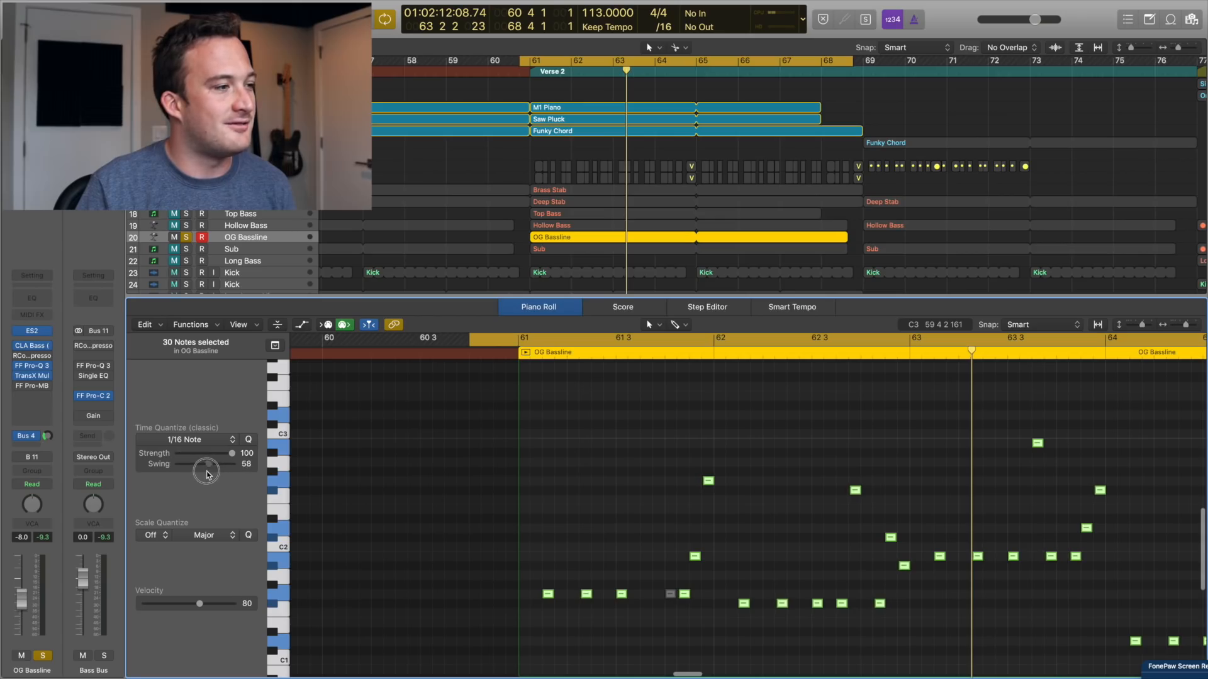
Step: Take OG Bassline out of solo, then unmute the Hollow Bass track and play it soloed
{"action": "left_click", "coordinate": [187, 238]}
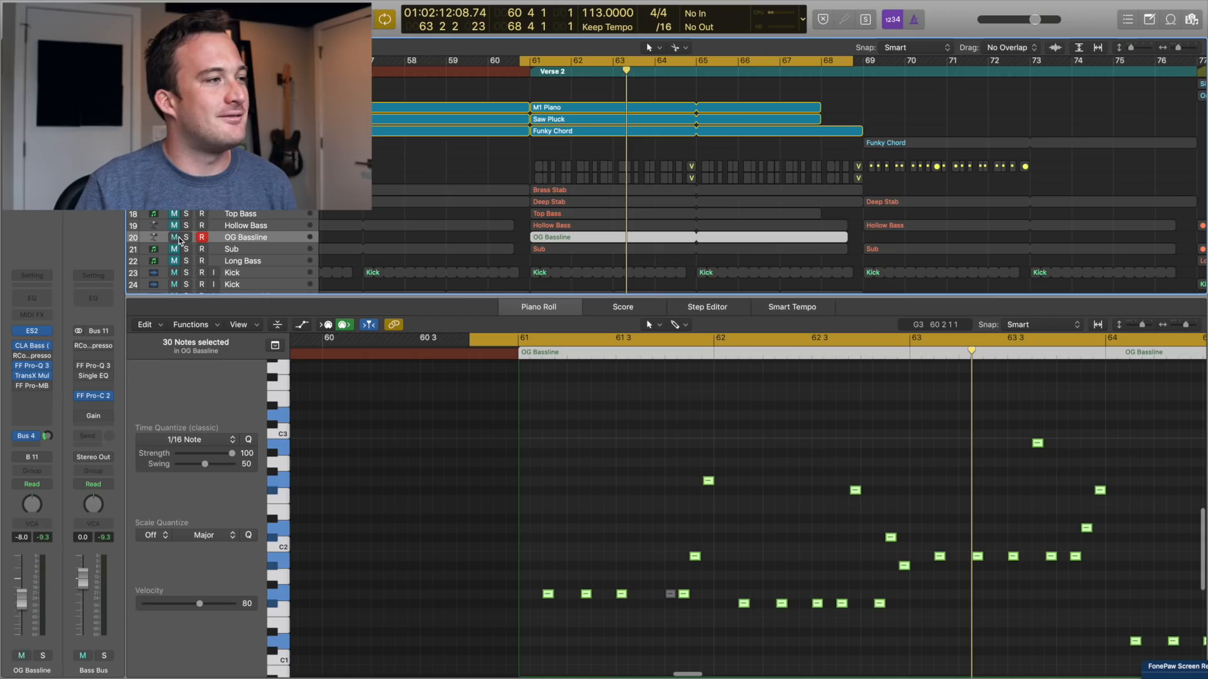
{"action": "left_click", "coordinate": [175, 225]}
{"action": "left_click", "coordinate": [186, 225]}
{"action": "key", "text": "space"}
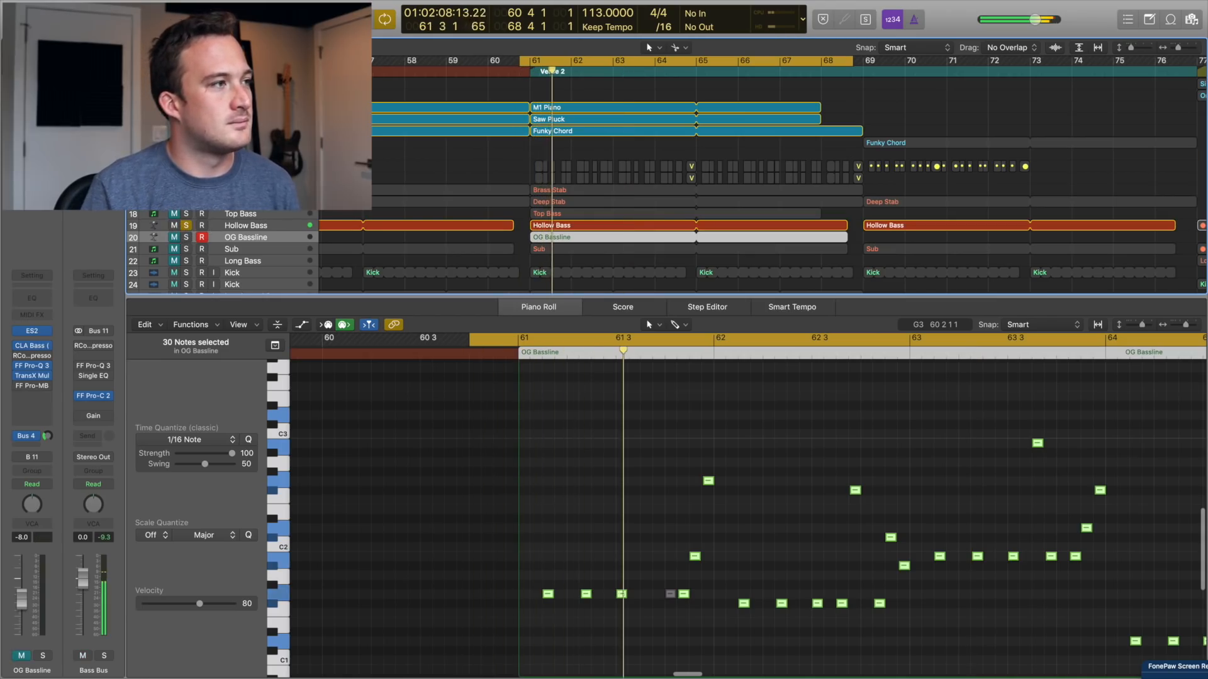
Step: Unmute the Sub and Top Bass tracks alongside Hollow Bass, and audition Top Bass and Hollow Bass in solo
{"action": "left_click", "coordinate": [186, 225]}
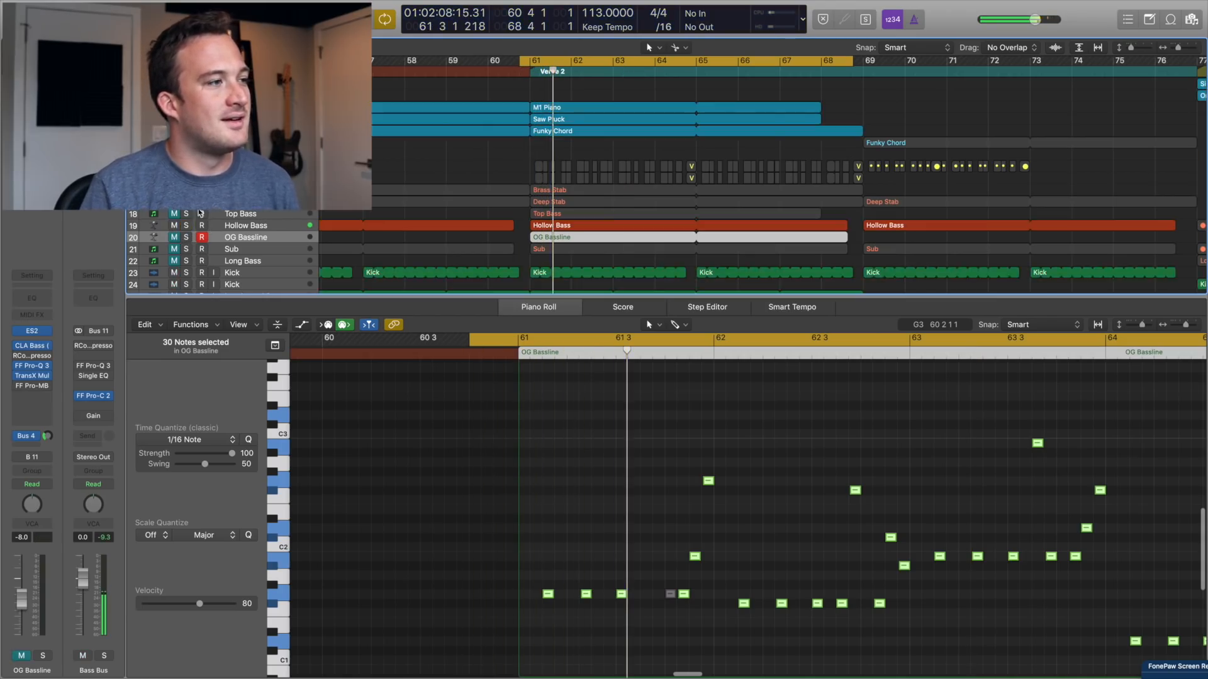
{"action": "left_click", "coordinate": [175, 249]}
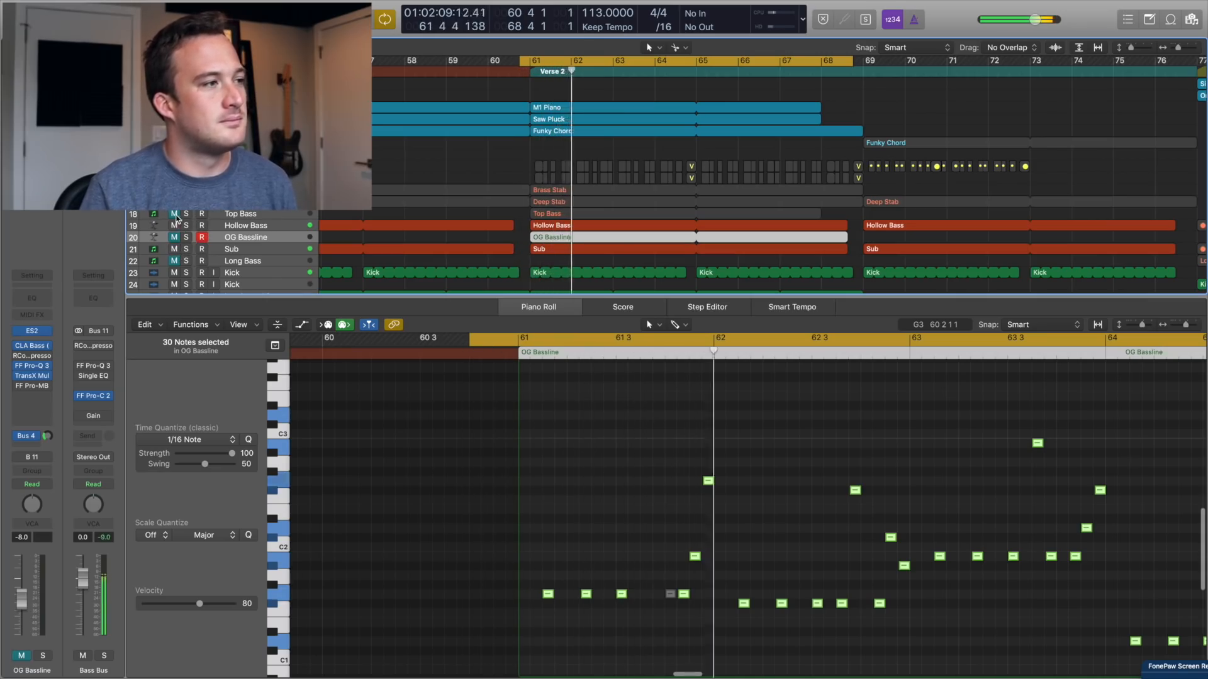
{"action": "key", "text": "space"}
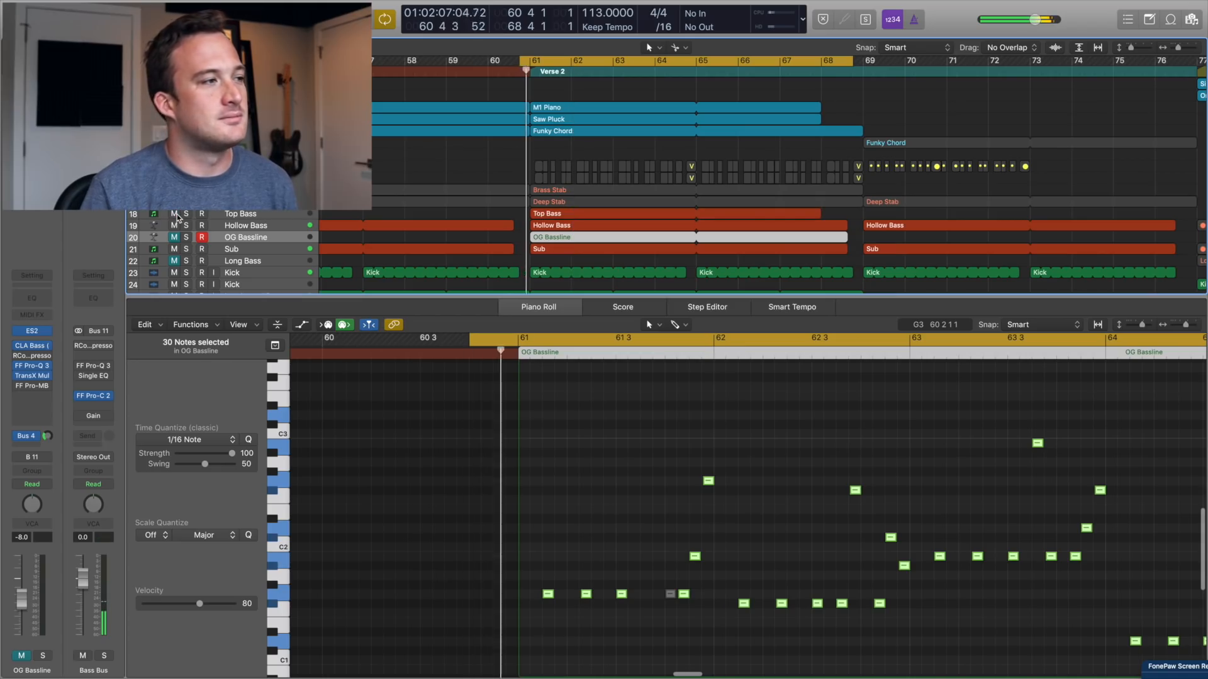
{"action": "left_click_drag", "start_coordinate": [186, 214], "coordinate": [187, 226]}
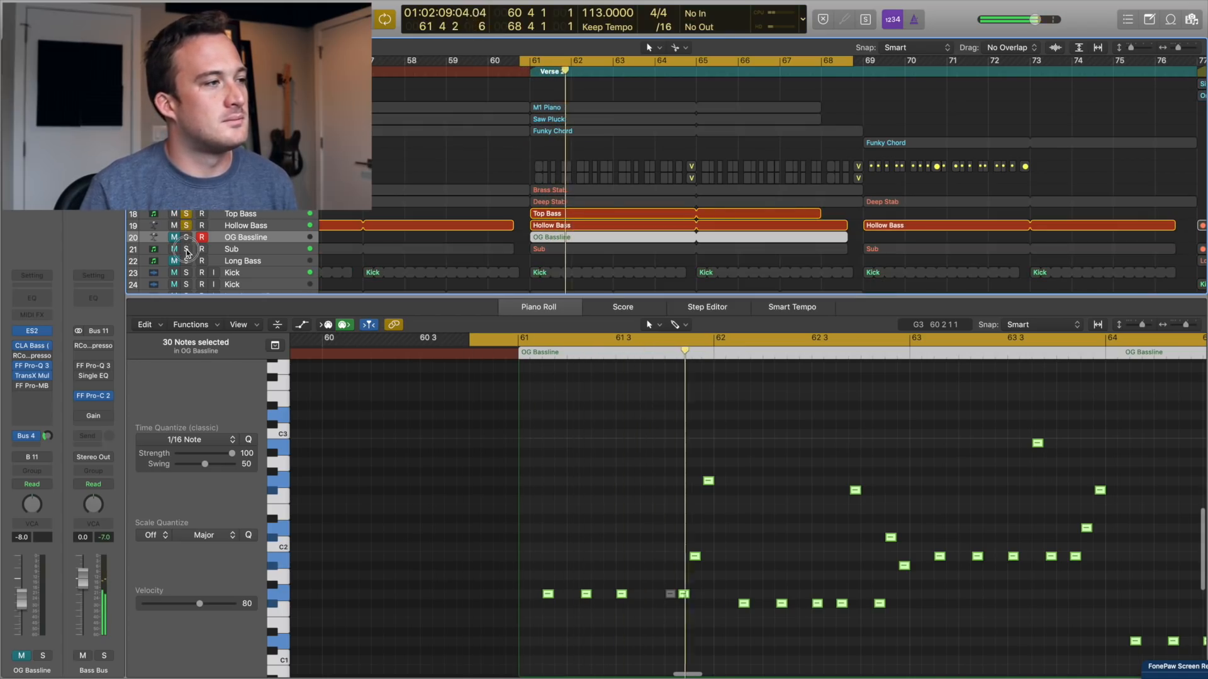
Step: Solo Sub with Top Bass and Hollow Bass, then clear all solos to hear the full mix and hide the Piano Roll
{"action": "left_click", "coordinate": [186, 249]}
{"action": "left_click", "coordinate": [219, 217]}
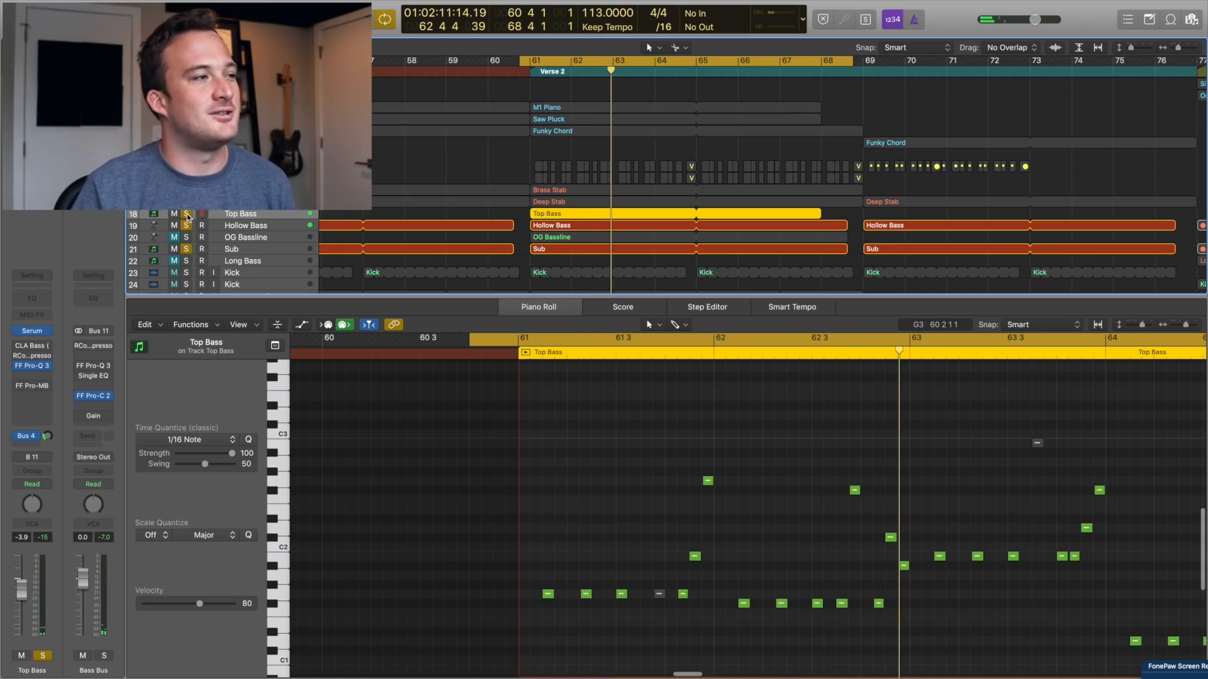
{"action": "left_click", "coordinate": [186, 217], "text": "alt"}
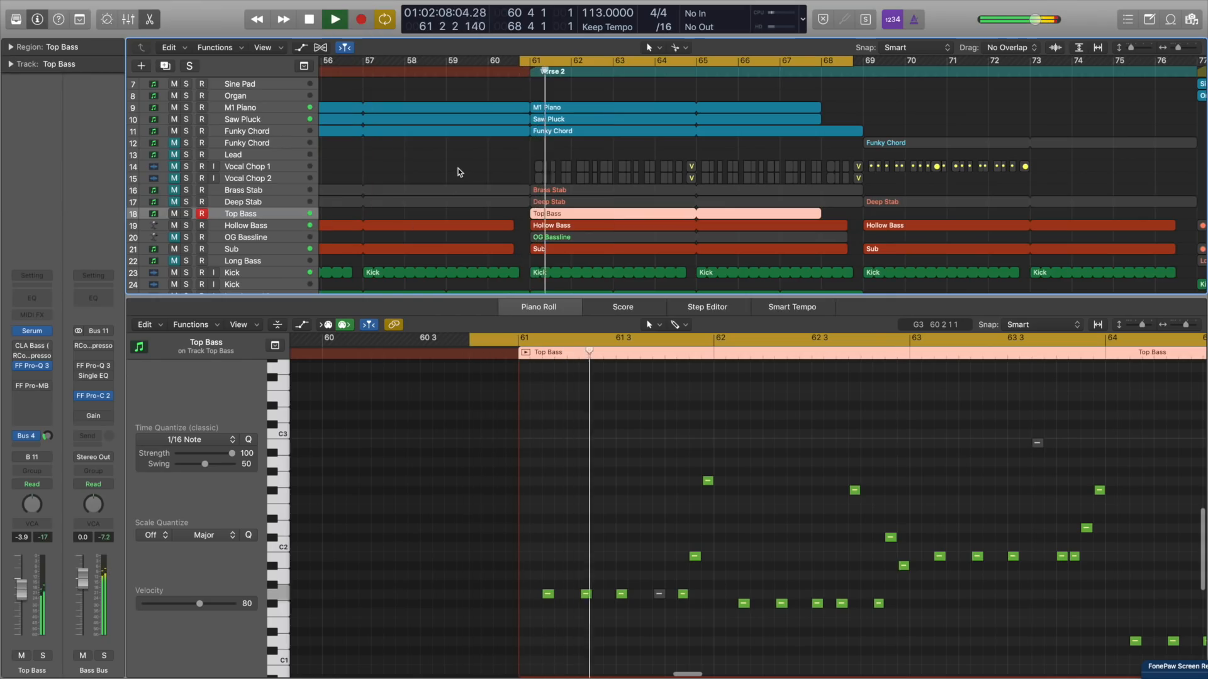
{"action": "key", "text": "p"}
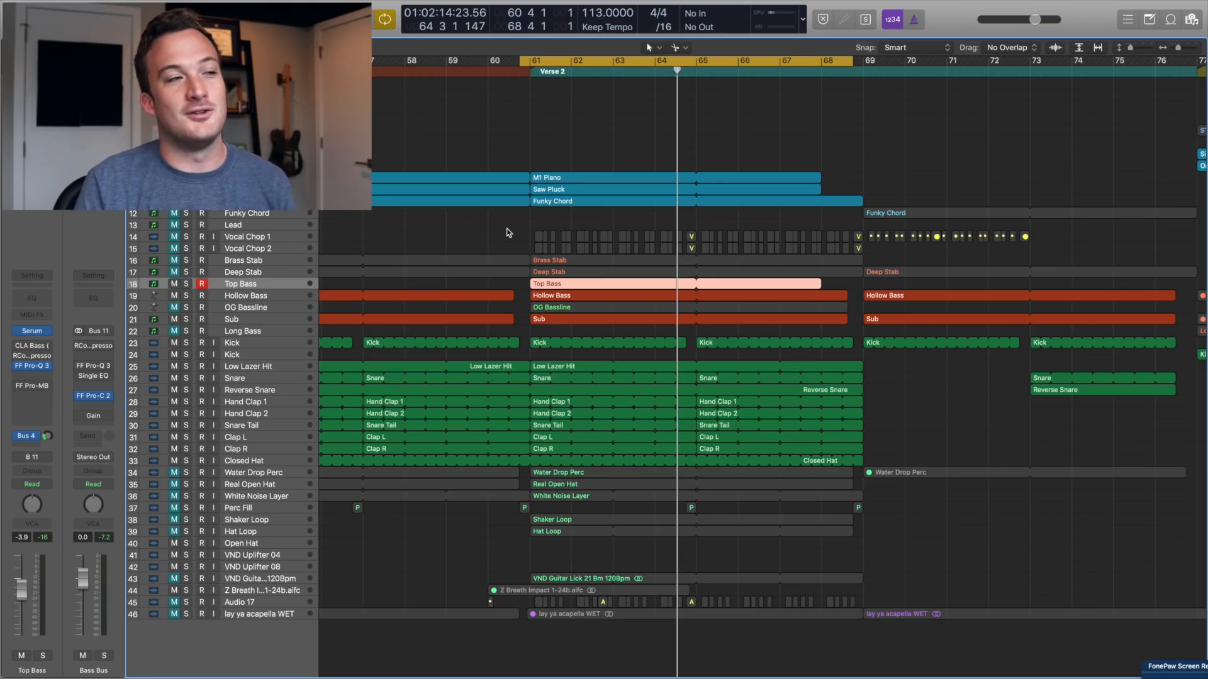
Step: Unmute the Vocal Chop 1 and Vocal Chop 2 tracks and play them with the chords, bass and drums
{"action": "left_click_drag", "start_coordinate": [173, 248], "coordinate": [174, 236]}
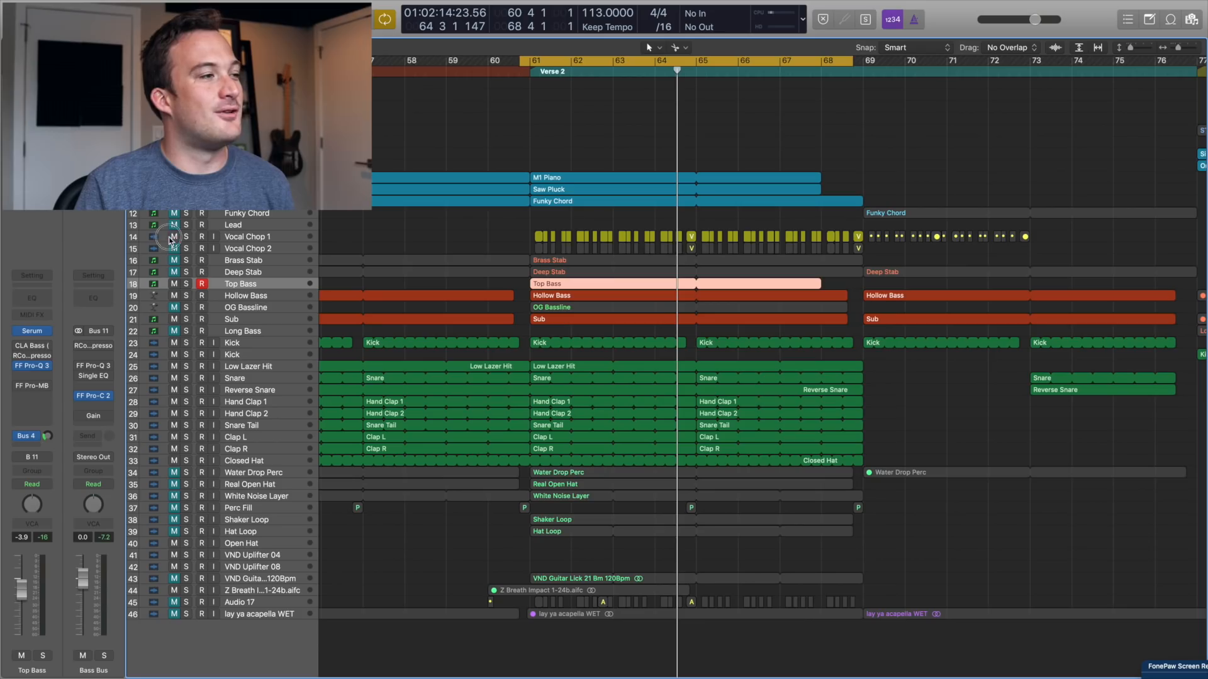
{"action": "left_click", "coordinate": [487, 229]}
{"action": "key", "text": "space"}
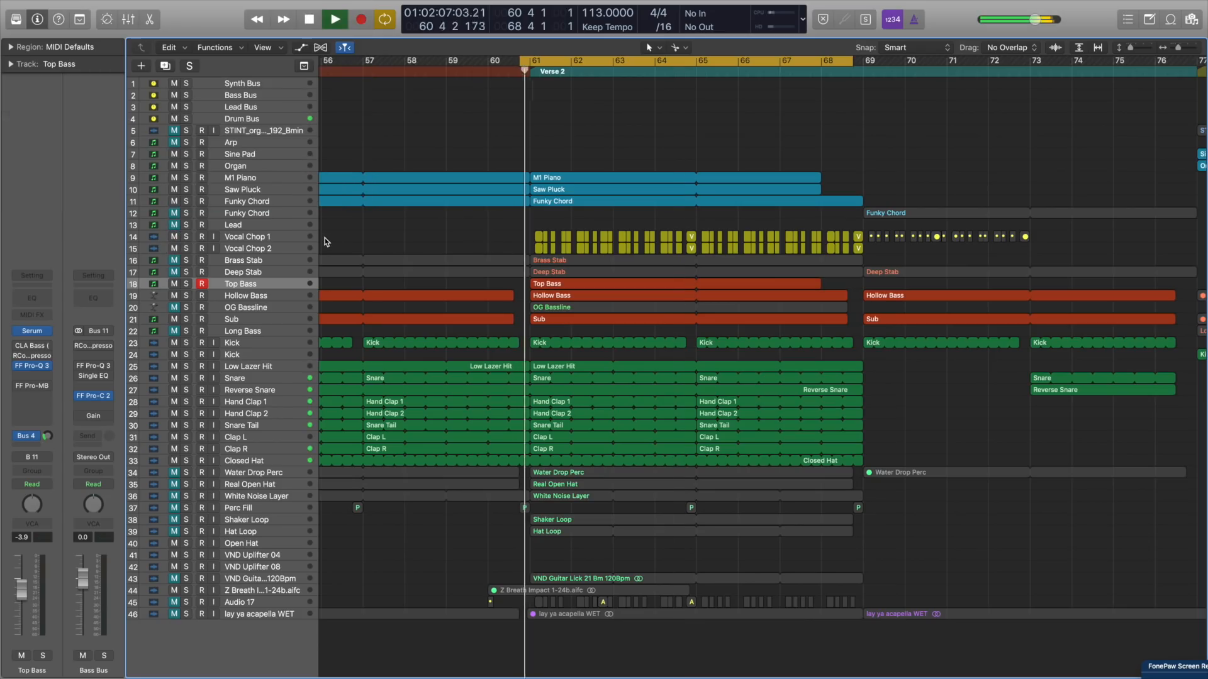
Step: Enlarge the arrangement around bar 61 to examine how the Vocal Chop regions line up with the chord and bass notes
{"action": "left_click", "coordinate": [289, 236]}
{"action": "key", "text": "super+Right"}
{"action": "key", "text": "super+Right"}
{"action": "key", "text": "super+Right"}
{"action": "key", "text": "super+Right"}
{"action": "key", "text": "super+Right"}
{"action": "key", "text": "super+Right"}
{"action": "scroll", "coordinate": [410, 237], "scroll_direction": "left", "scroll_amount": 7}
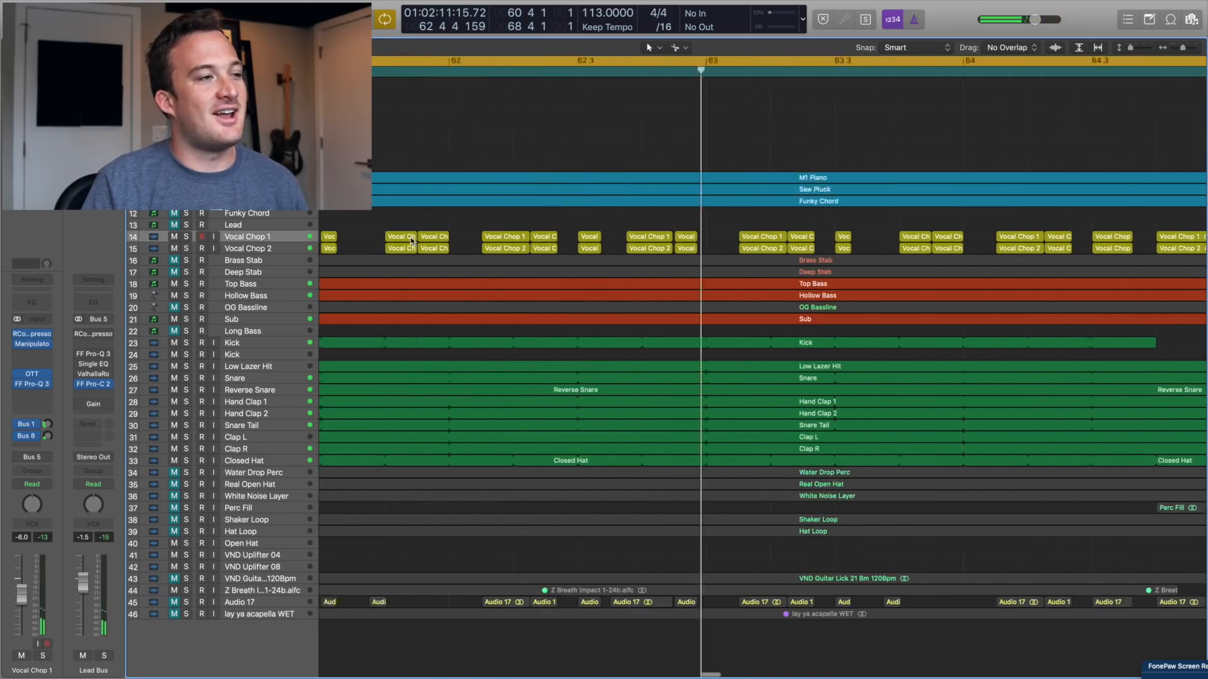
{"action": "left_click", "coordinate": [571, 63]}
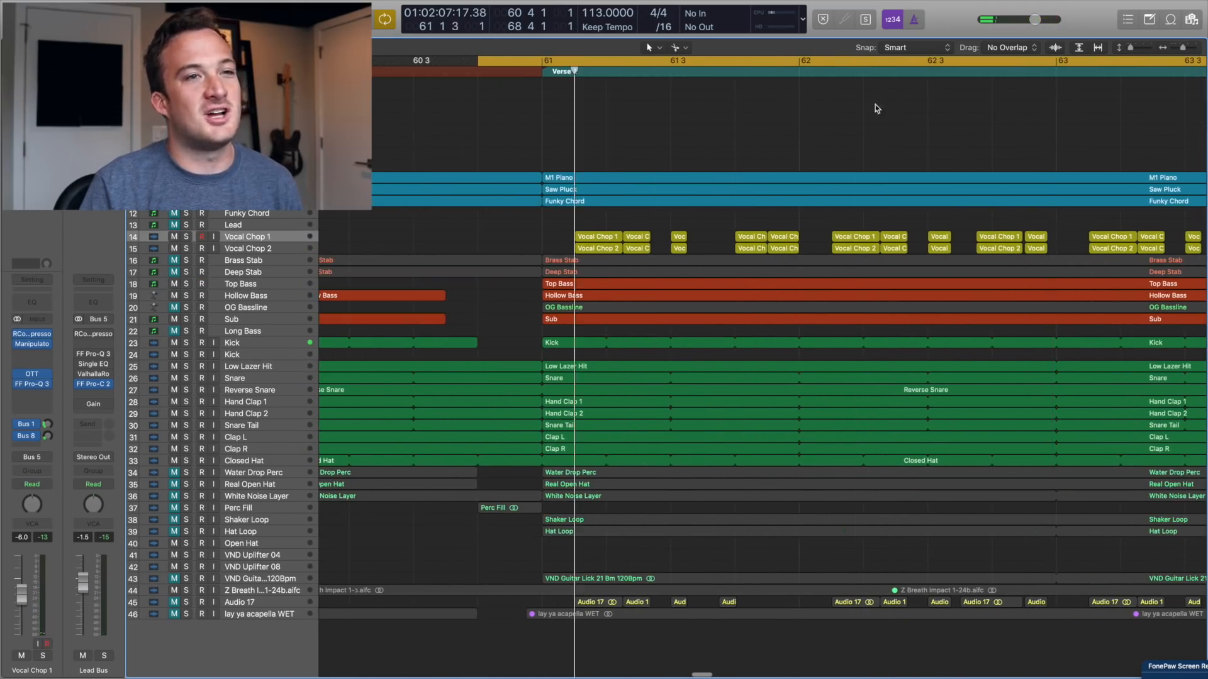
{"action": "key", "text": "super+Down"}
{"action": "key", "text": "super+Down"}
{"action": "key", "text": "super+Down"}
{"action": "key", "text": "super+Down"}
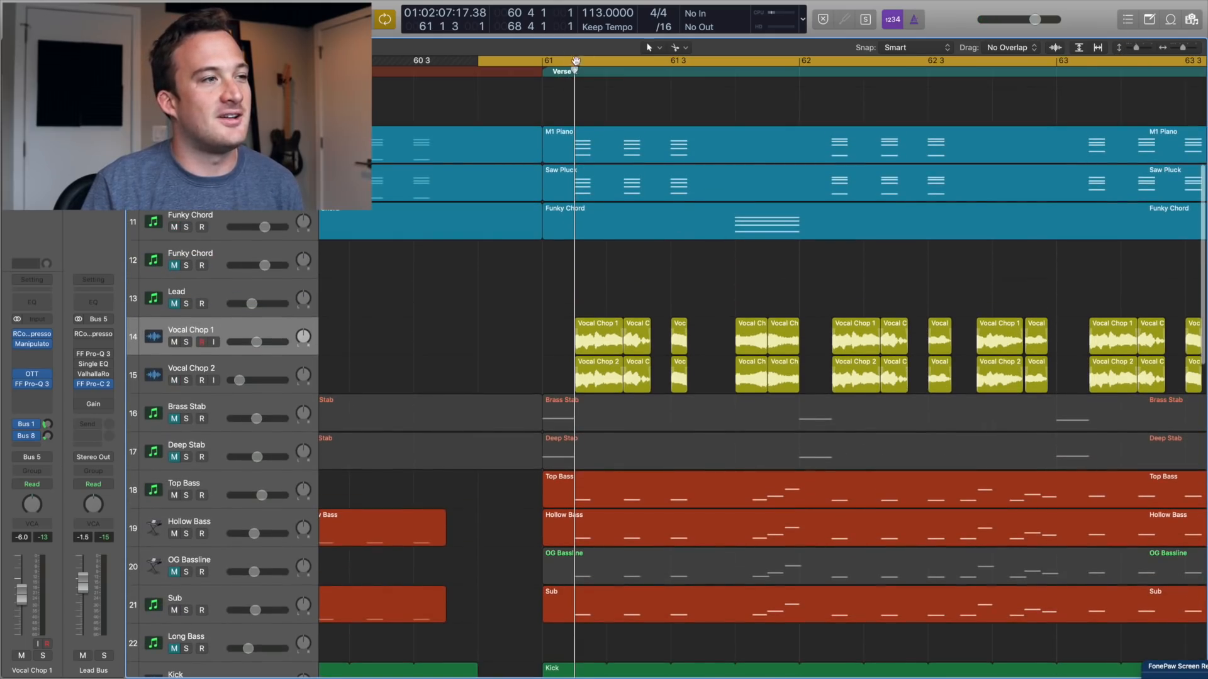
Step: Turn off cycling, compare the vocal chop starts with chords and bass at 61 2 2, 61 3 1 and 61 4 1, and play the passage
{"action": "left_click", "coordinate": [575, 60]}
{"action": "left_click_drag", "start_coordinate": [574, 71], "coordinate": [618, 83]}
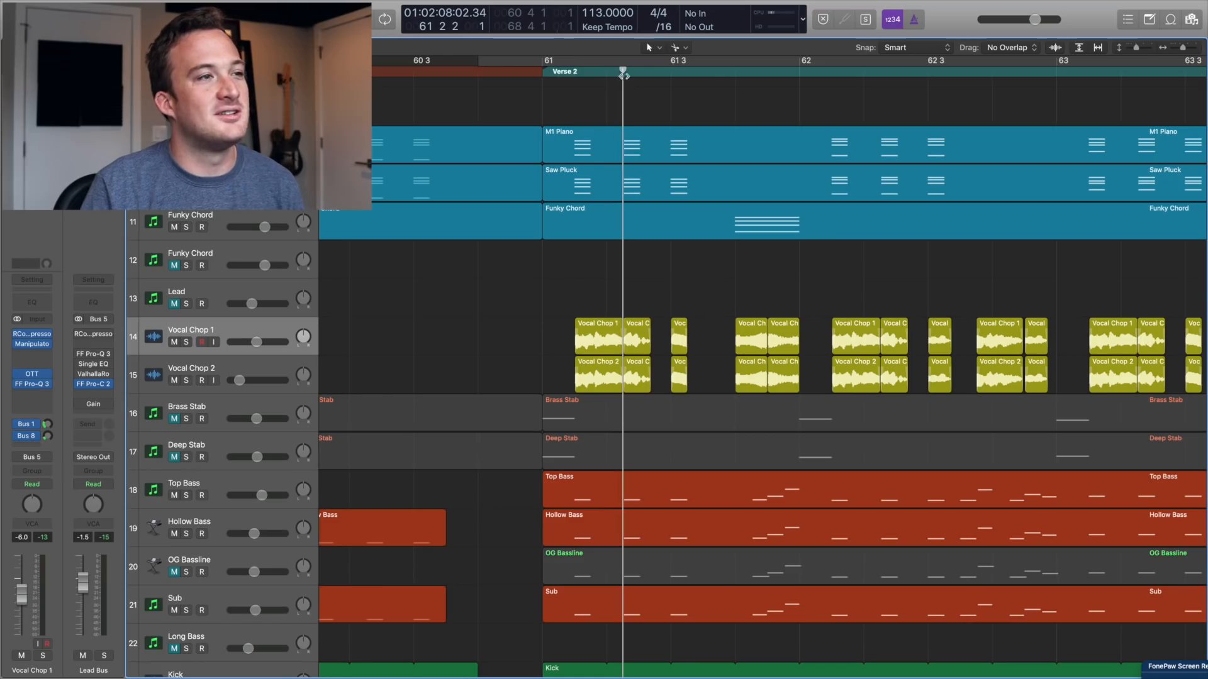
{"action": "left_click_drag", "start_coordinate": [623, 70], "coordinate": [672, 82]}
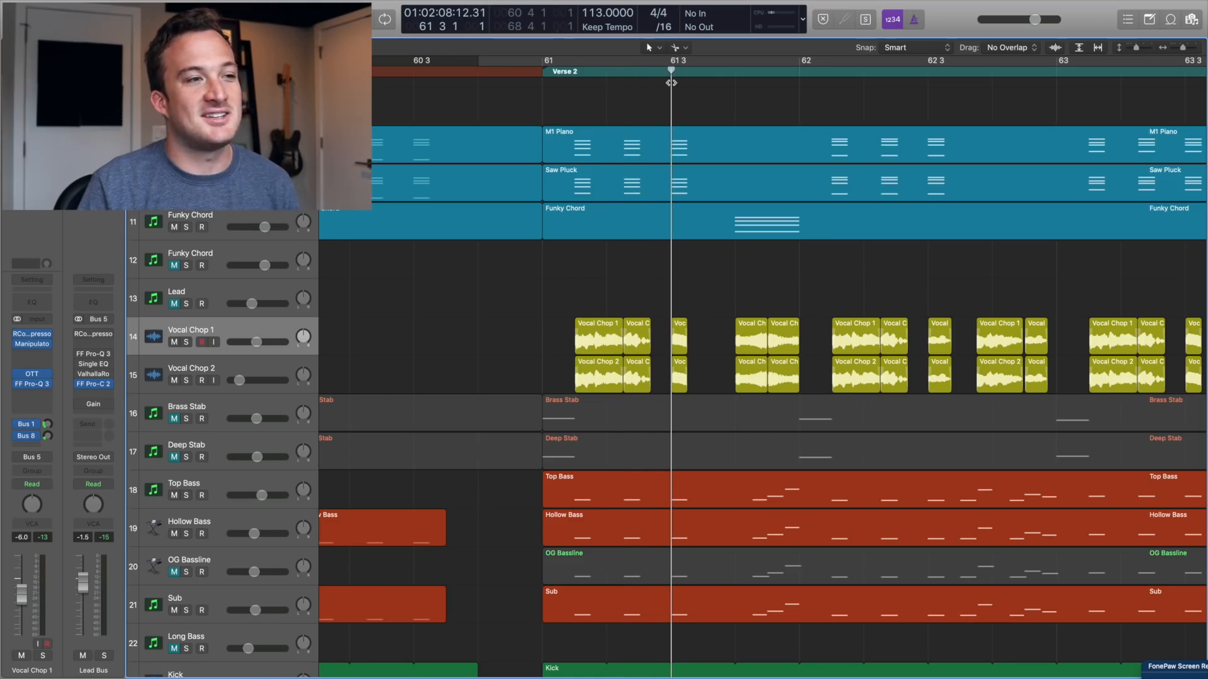
{"action": "left_click", "coordinate": [735, 71]}
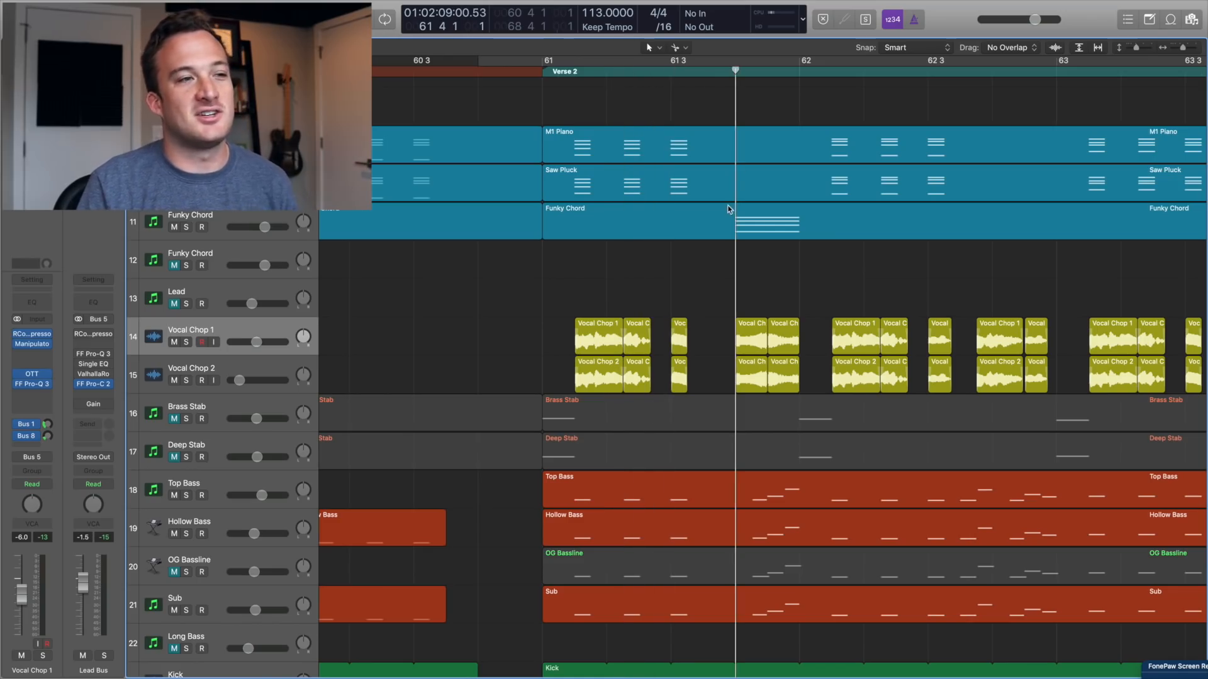
{"action": "left_click", "coordinate": [724, 71]}
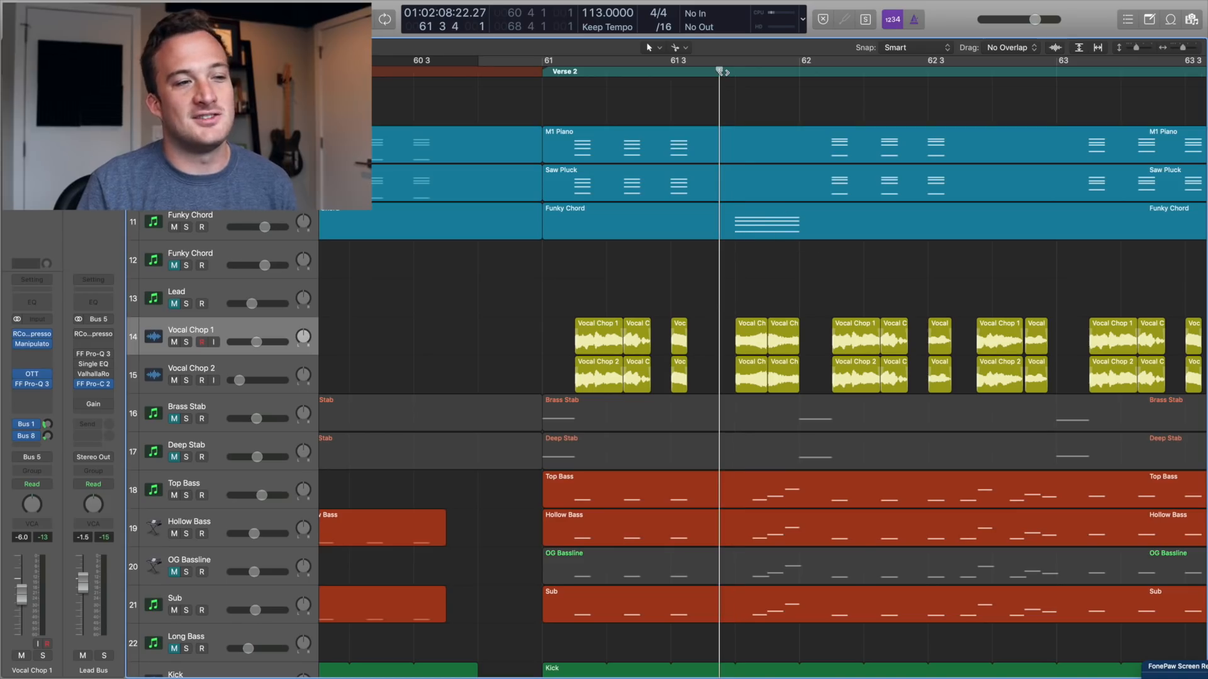
{"action": "key", "text": "space"}
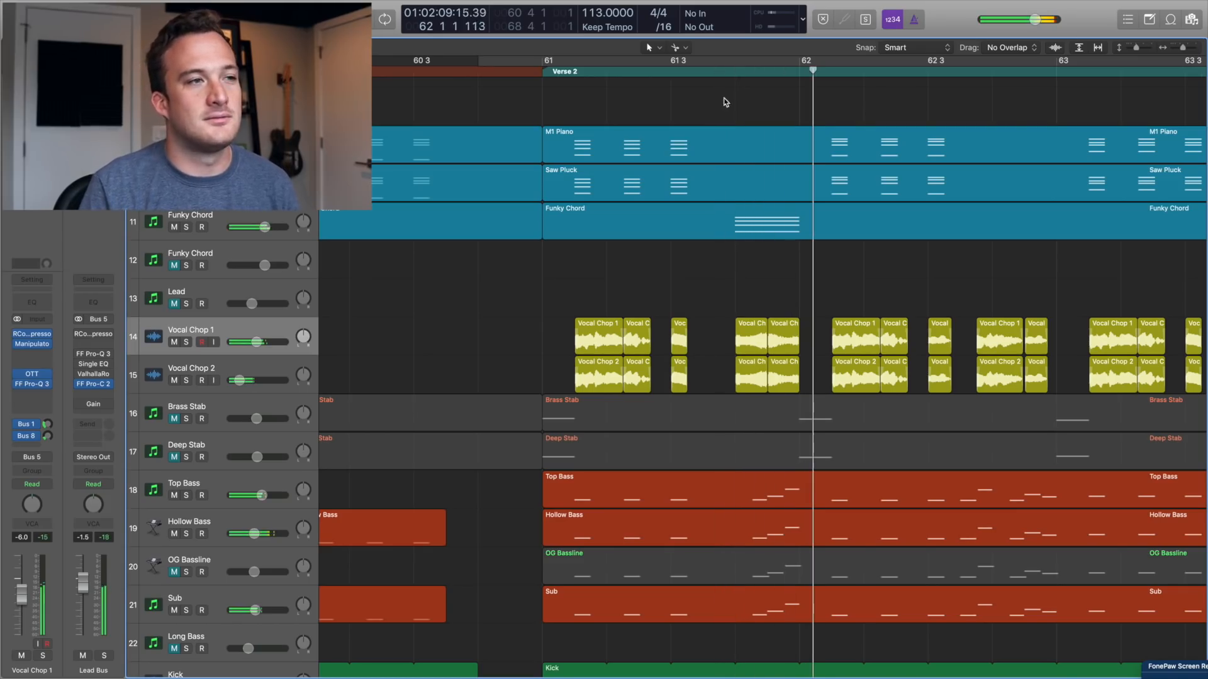
{"action": "scroll", "coordinate": [697, 147], "scroll_direction": "right", "scroll_amount": 5}
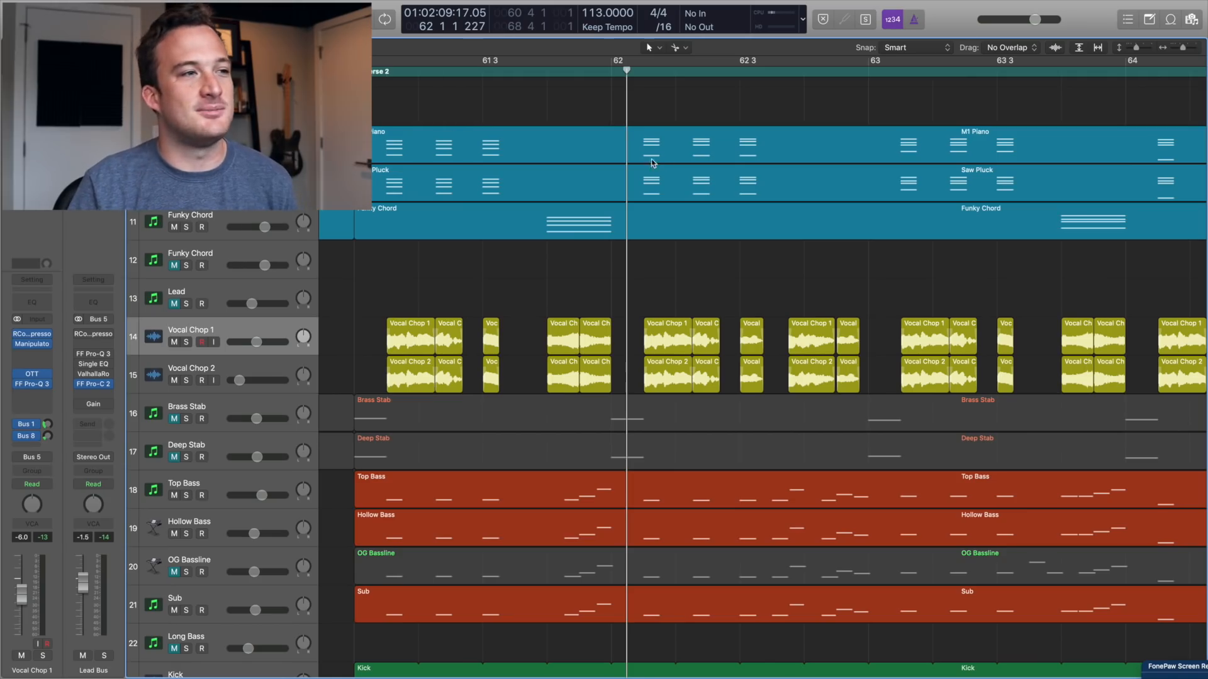
Step: View the M1 Piano region's notes in the Piano Roll, then return to the arrangement and play Verse 2
{"action": "double_click", "coordinate": [601, 157]}
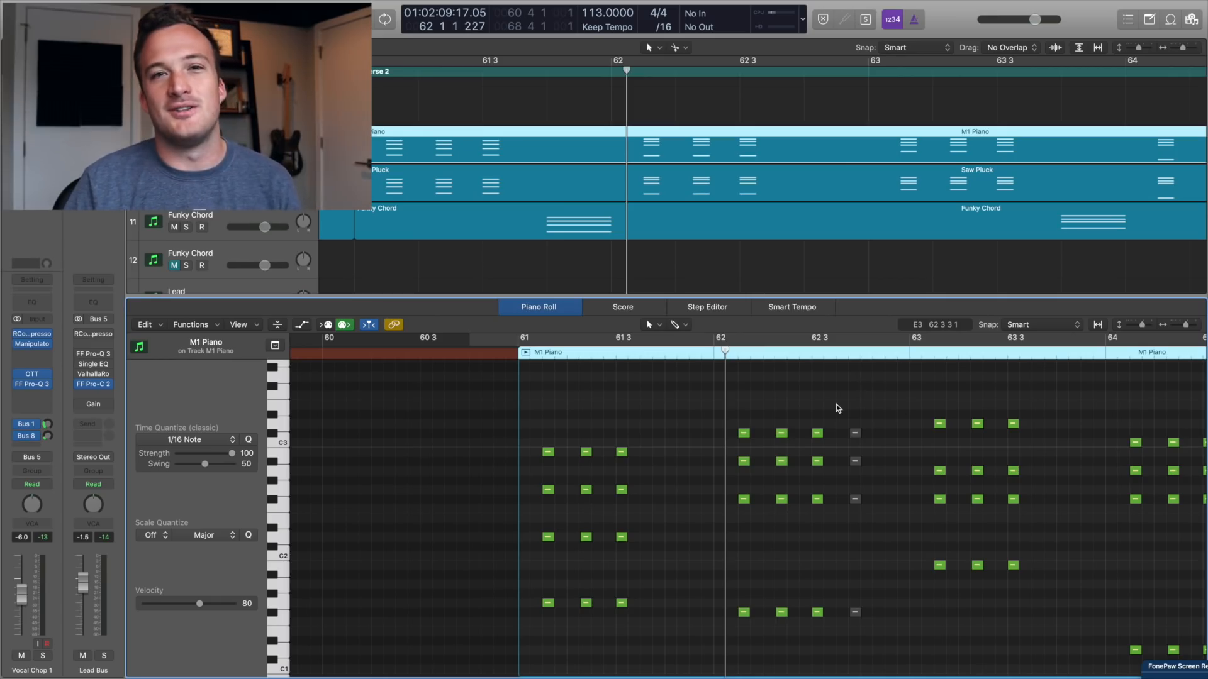
{"action": "key", "text": "e"}
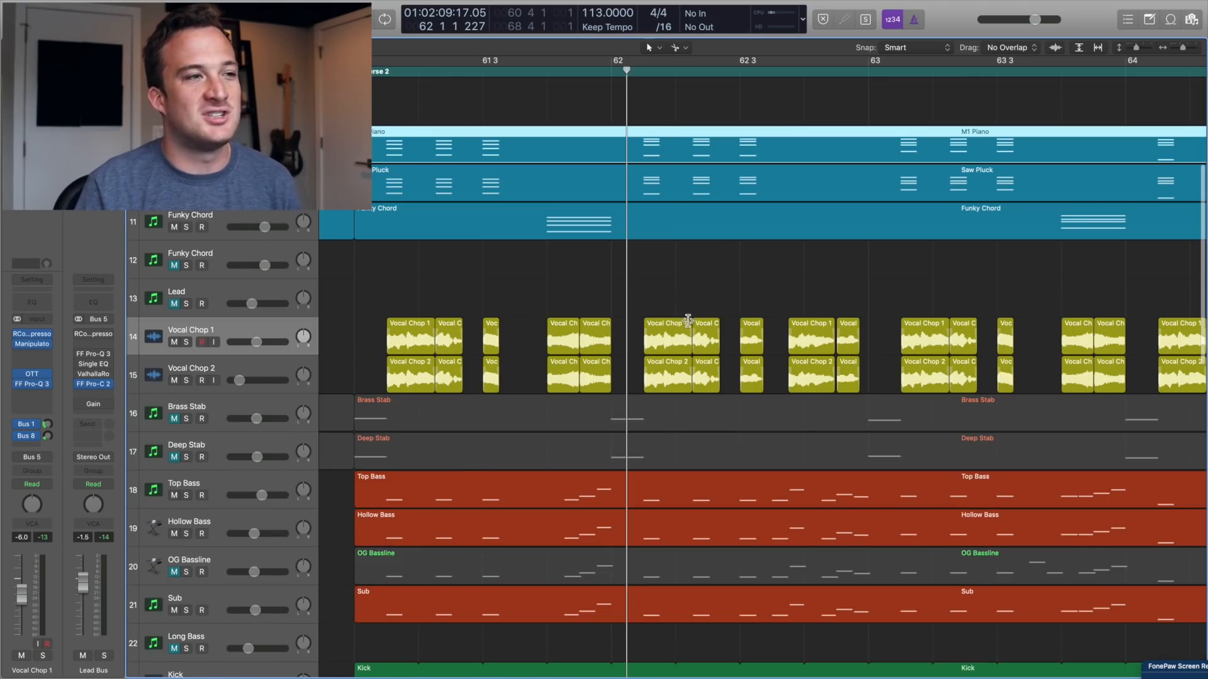
{"action": "key", "text": "space"}
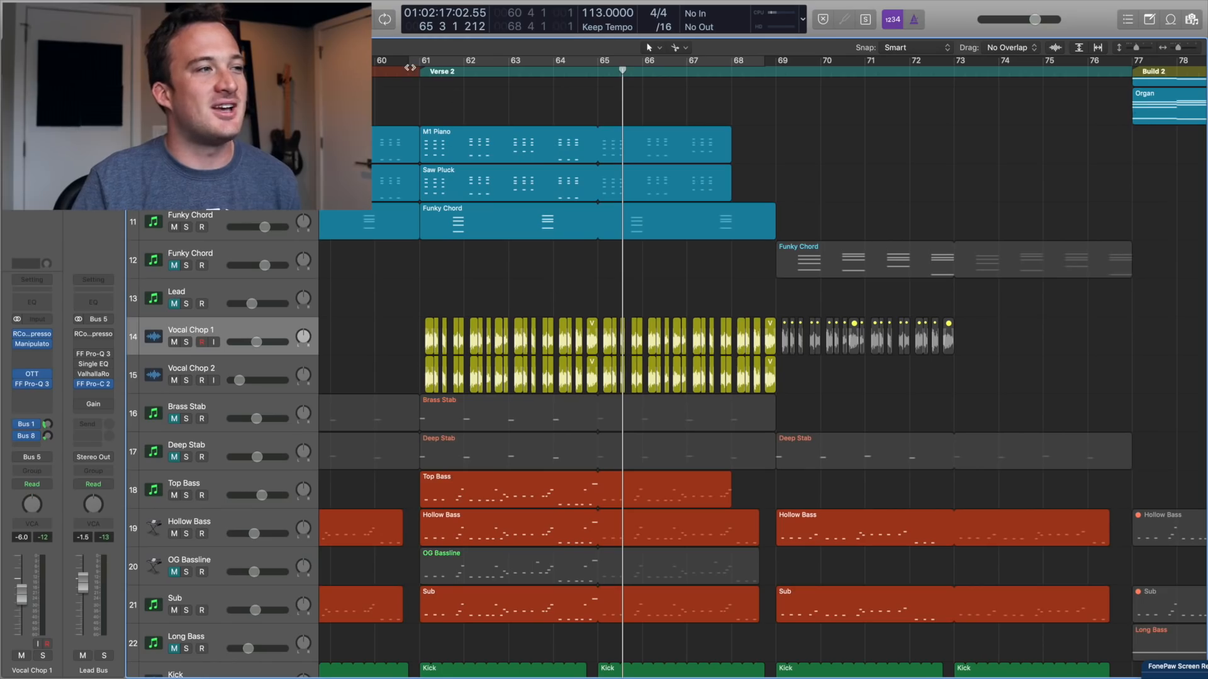
Step: Play the transition into Verse 2 from 60 4 1 with the whole track list in view
{"action": "left_click", "coordinate": [409, 69]}
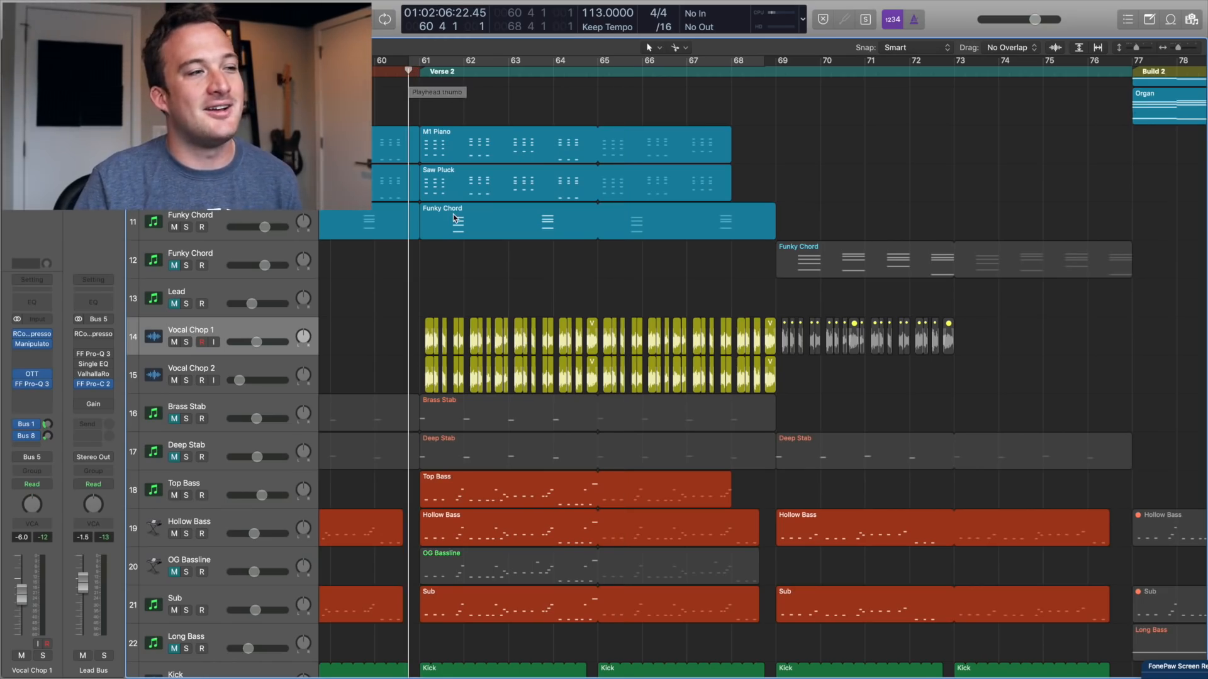
{"action": "left_click", "coordinate": [485, 279], "text": "ctrl+alt"}
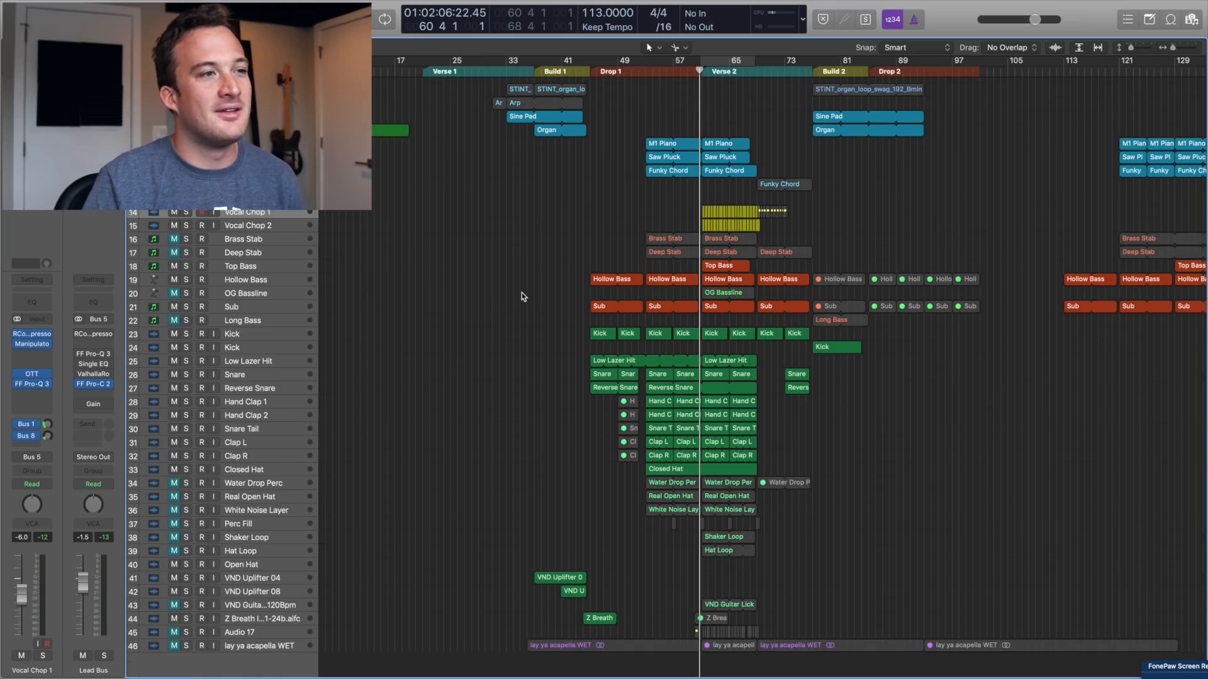
{"action": "key", "text": "super+Right"}
{"action": "key", "text": "super+Right"}
{"action": "key", "text": "super+Right"}
{"action": "key", "text": "super+Right"}
{"action": "key", "text": "super+Right"}
{"action": "key", "text": "super+Right"}
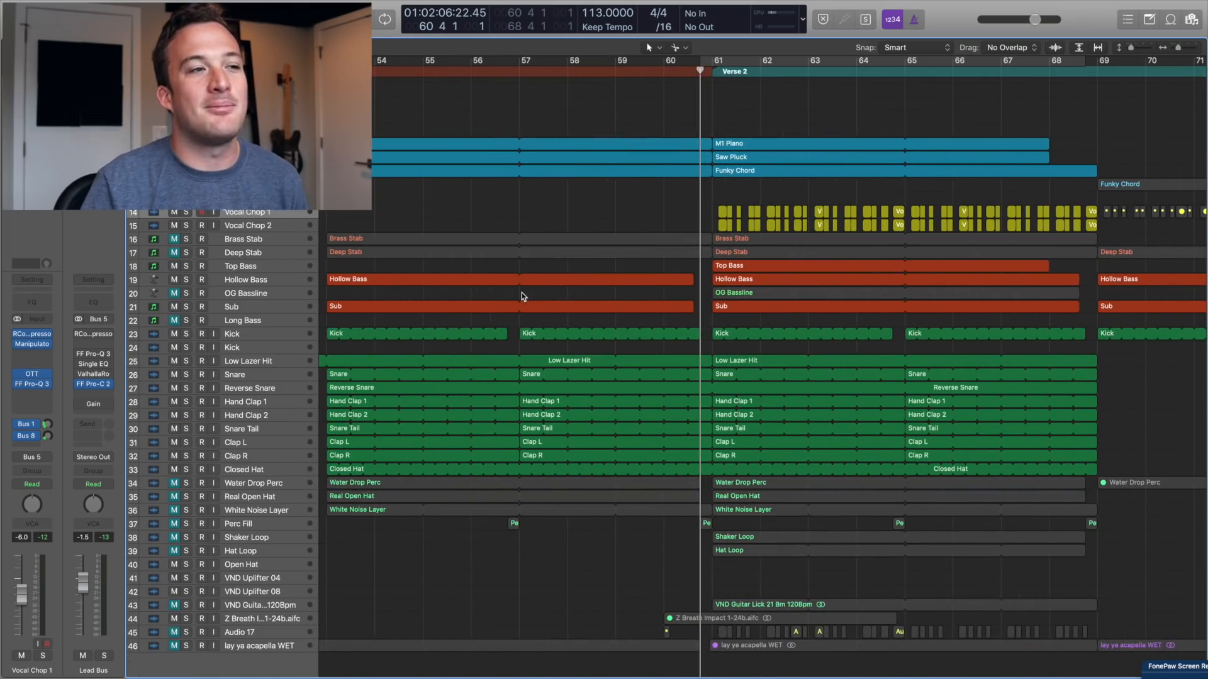
{"action": "key", "text": "super+Right"}
{"action": "key", "text": "super+Right"}
{"action": "key", "text": "super+Right"}
{"action": "key", "text": "space"}
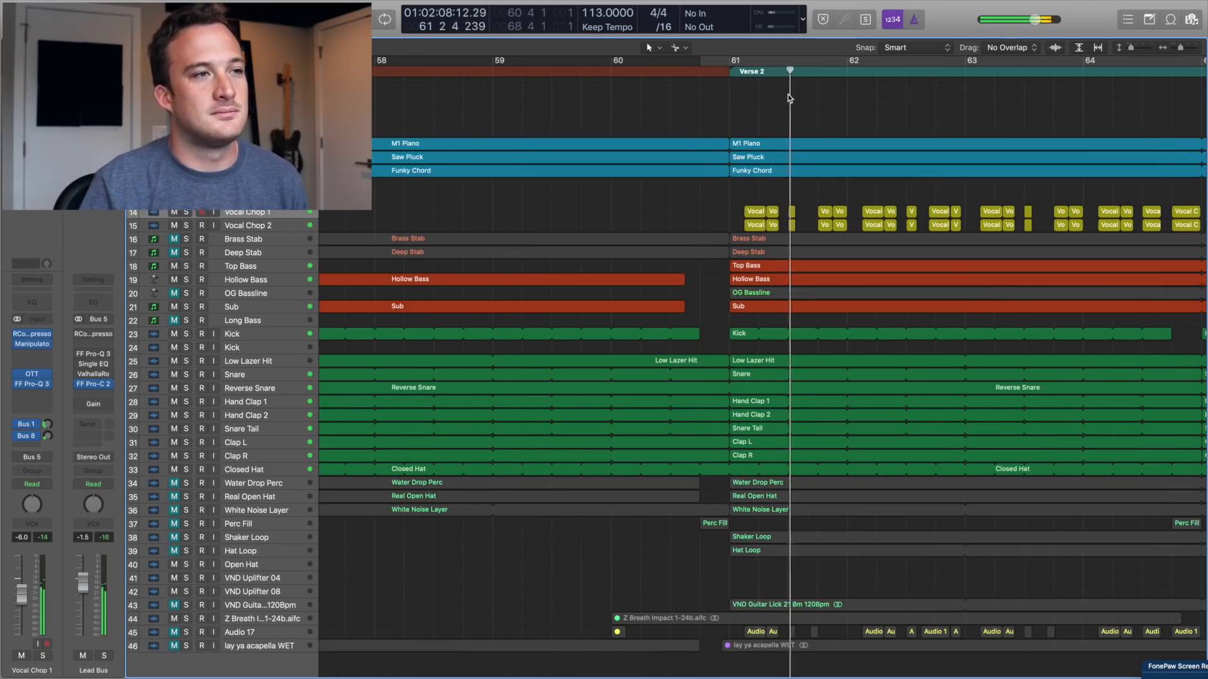
Step: Mute Low Lazer Hit and play Verse 2 without it from just before 61 3
{"action": "key", "text": "super+Right"}
{"action": "key", "text": "super+Right"}
{"action": "key", "text": "super+Right"}
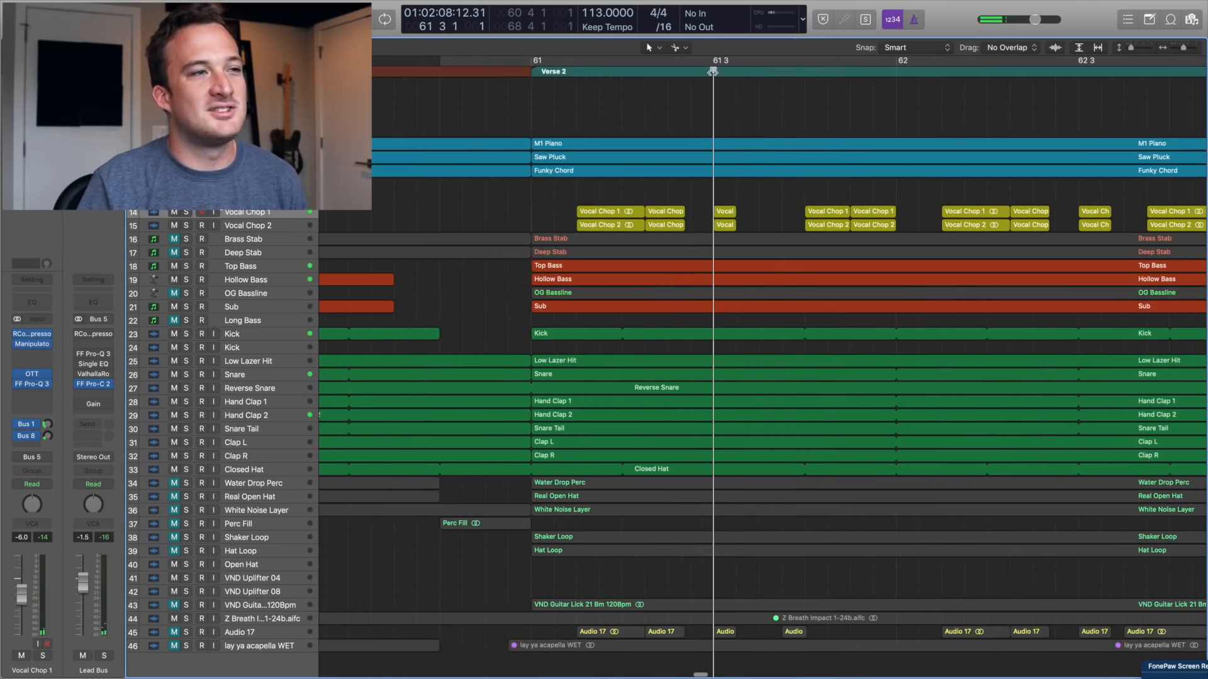
{"action": "left_click_drag", "start_coordinate": [823, 97], "coordinate": [707, 85]}
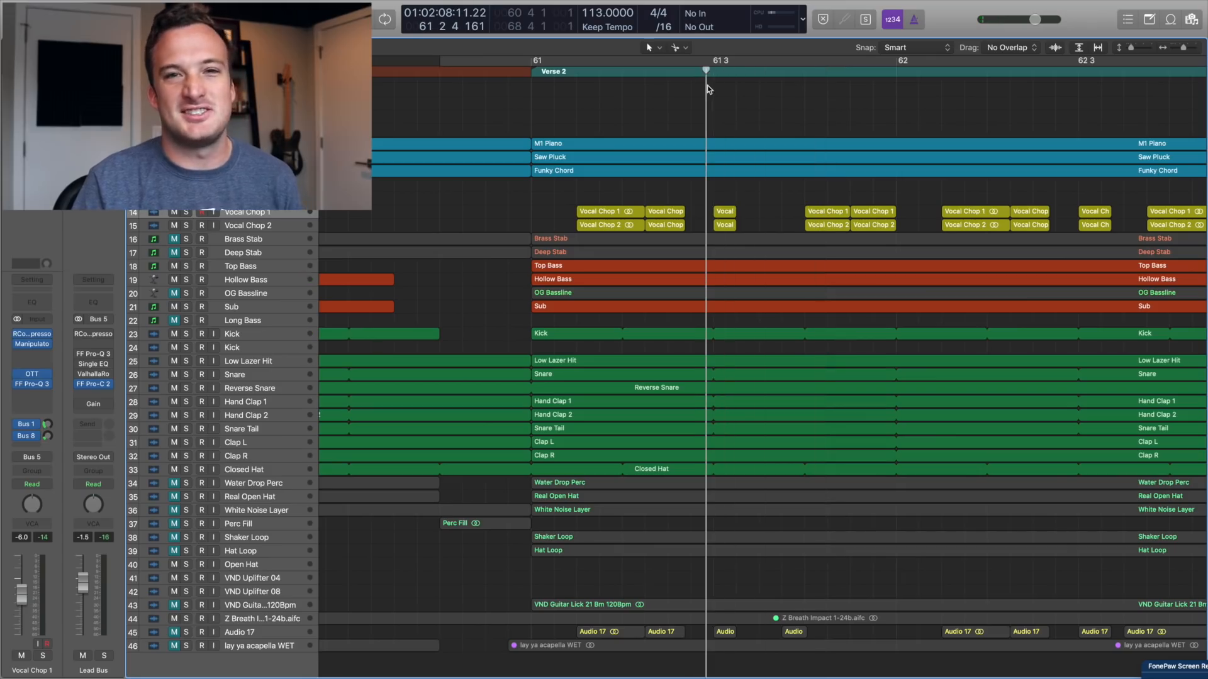
{"action": "left_click", "coordinate": [174, 362]}
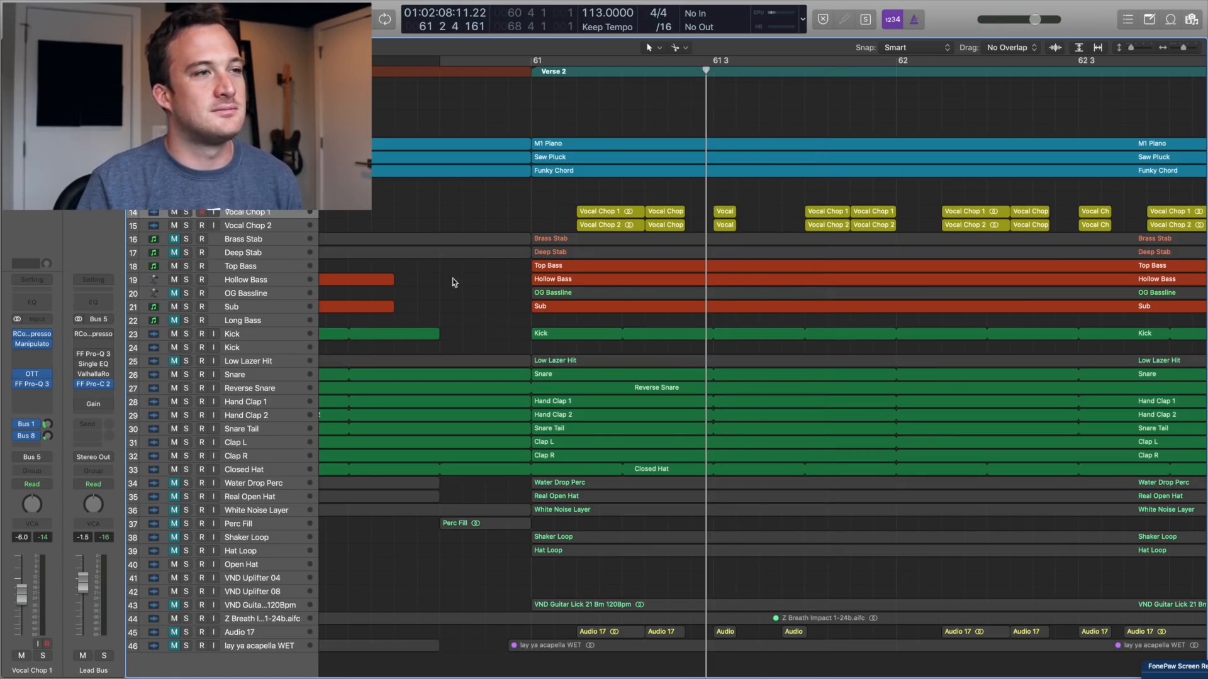
{"action": "key", "text": "space"}
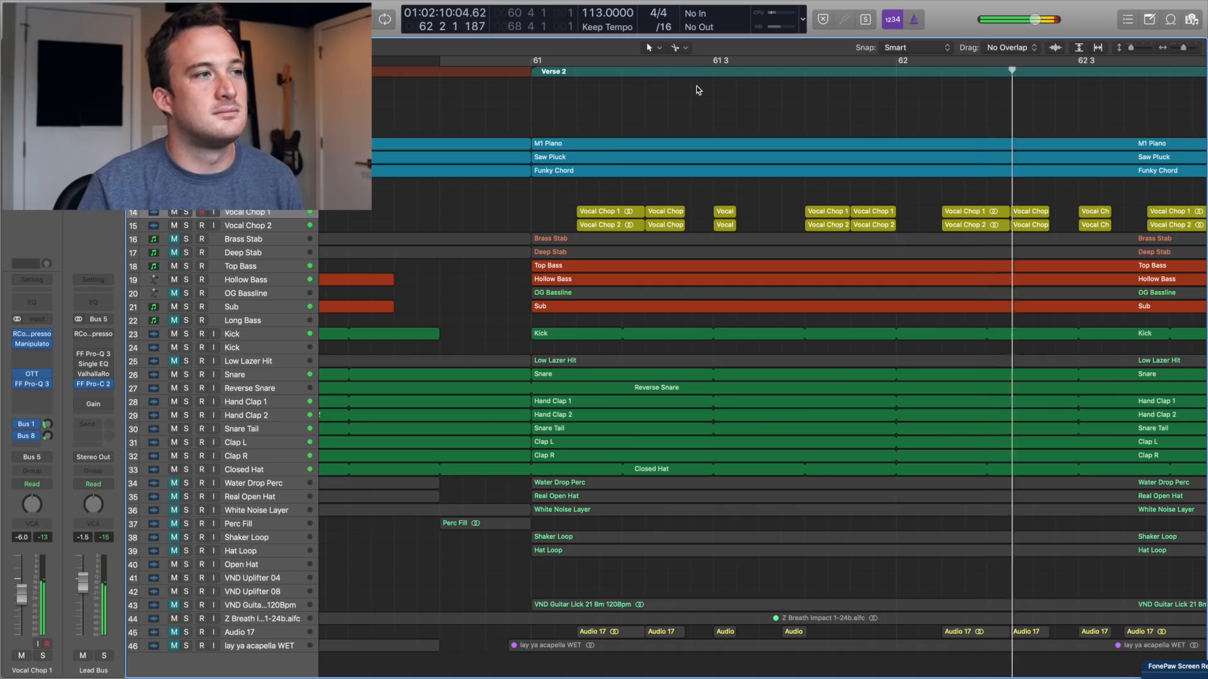
{"action": "scroll", "coordinate": [547, 139], "scroll_direction": "left", "scroll_amount": 5}
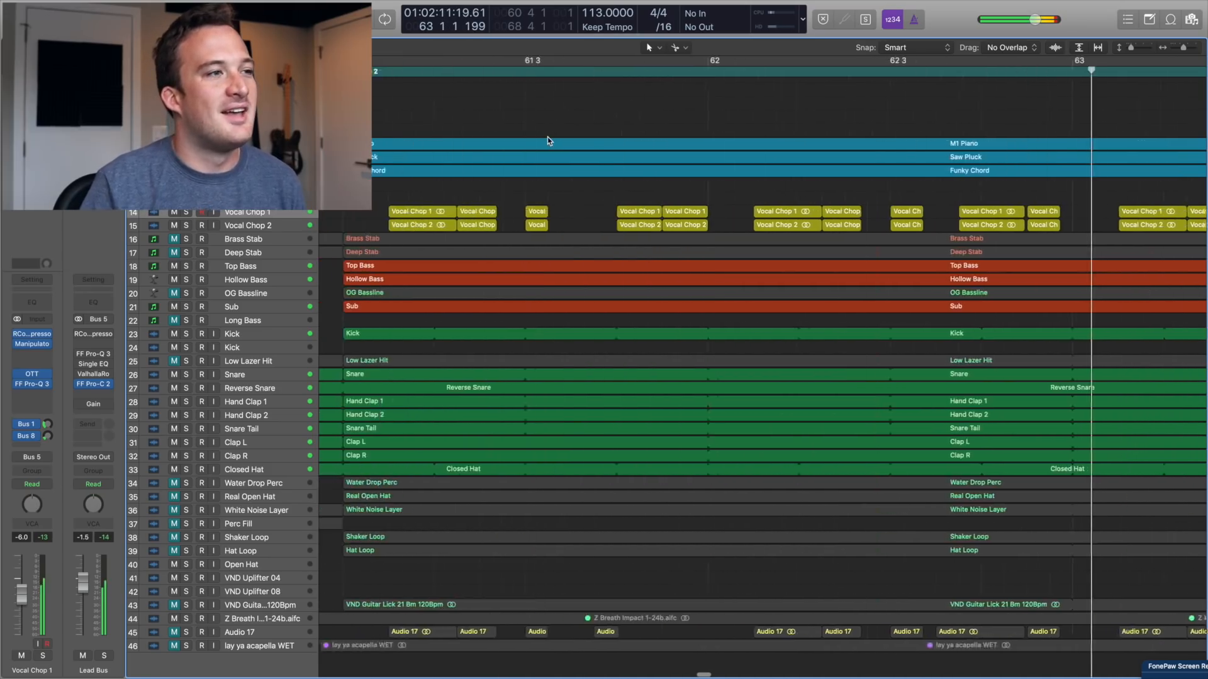
{"action": "key", "text": "space"}
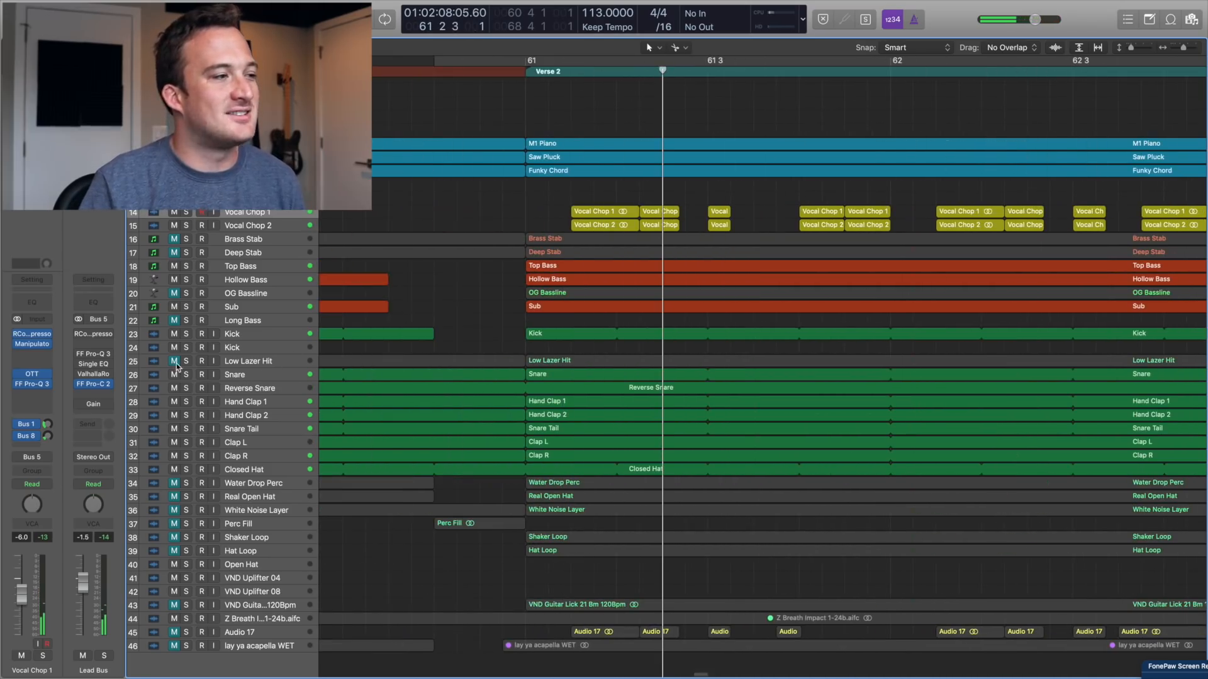
Step: Unmute the Low Lazer Hit track and play it soloed from 61 2 3
{"action": "left_click", "coordinate": [175, 362]}
{"action": "left_click", "coordinate": [187, 363]}
{"action": "left_click", "coordinate": [235, 365]}
{"action": "key", "text": "space"}
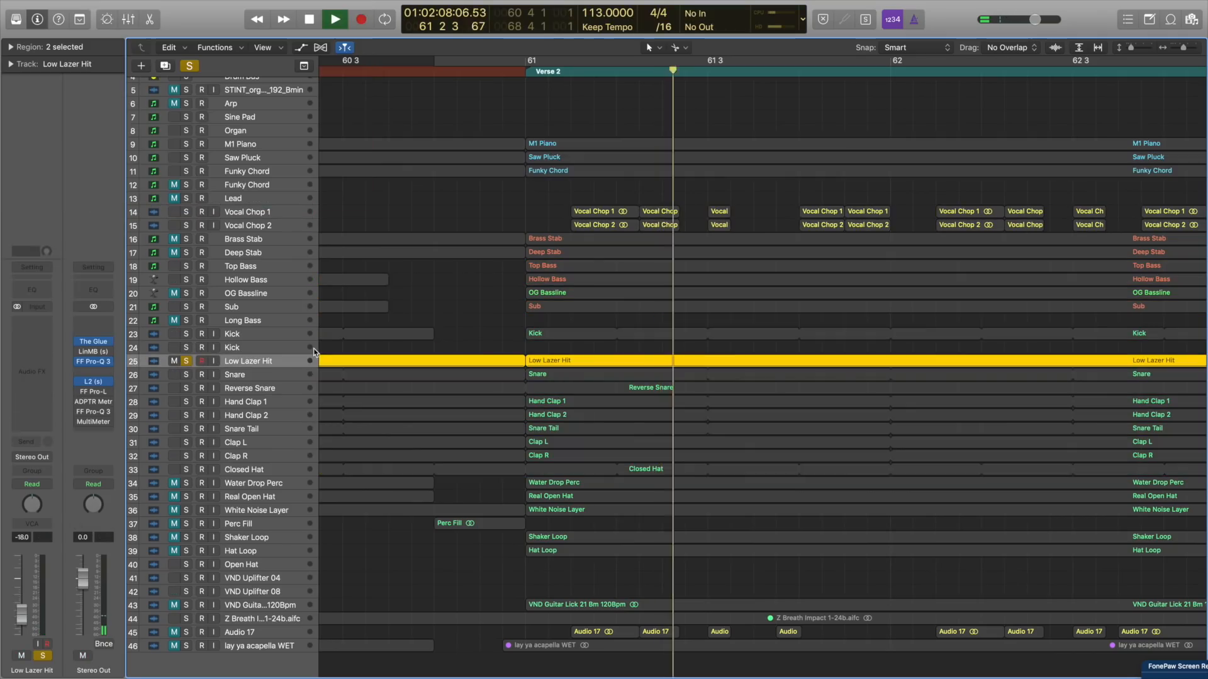
{"action": "key", "text": "space"}
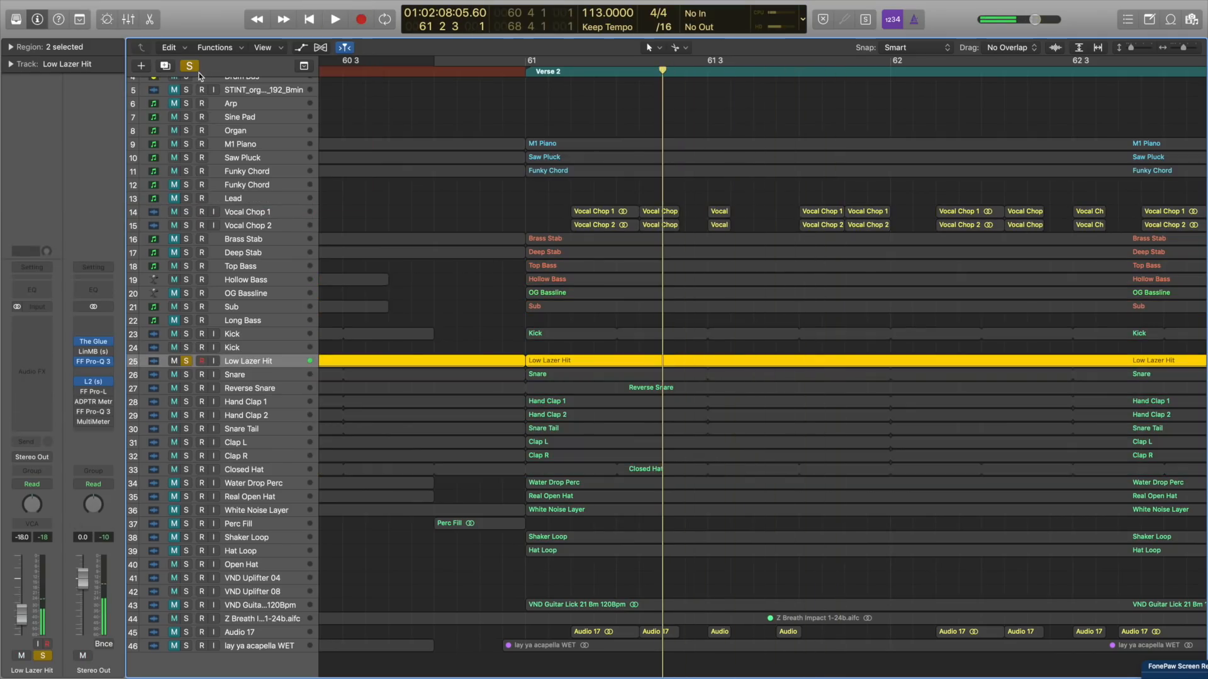
Step: Clear the solo and play Low Lazer Hit within the full mix from around 61 2 3
{"action": "left_click", "coordinate": [189, 66]}
{"action": "key", "text": "space"}
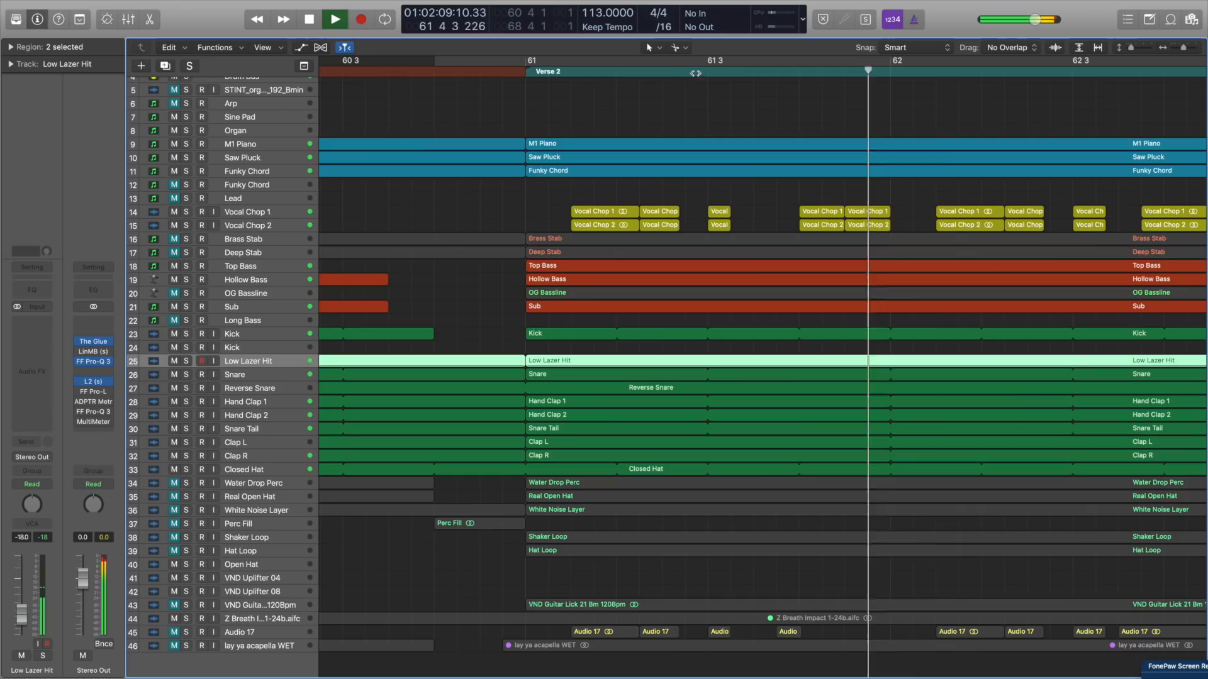
{"action": "left_click", "coordinate": [662, 62]}
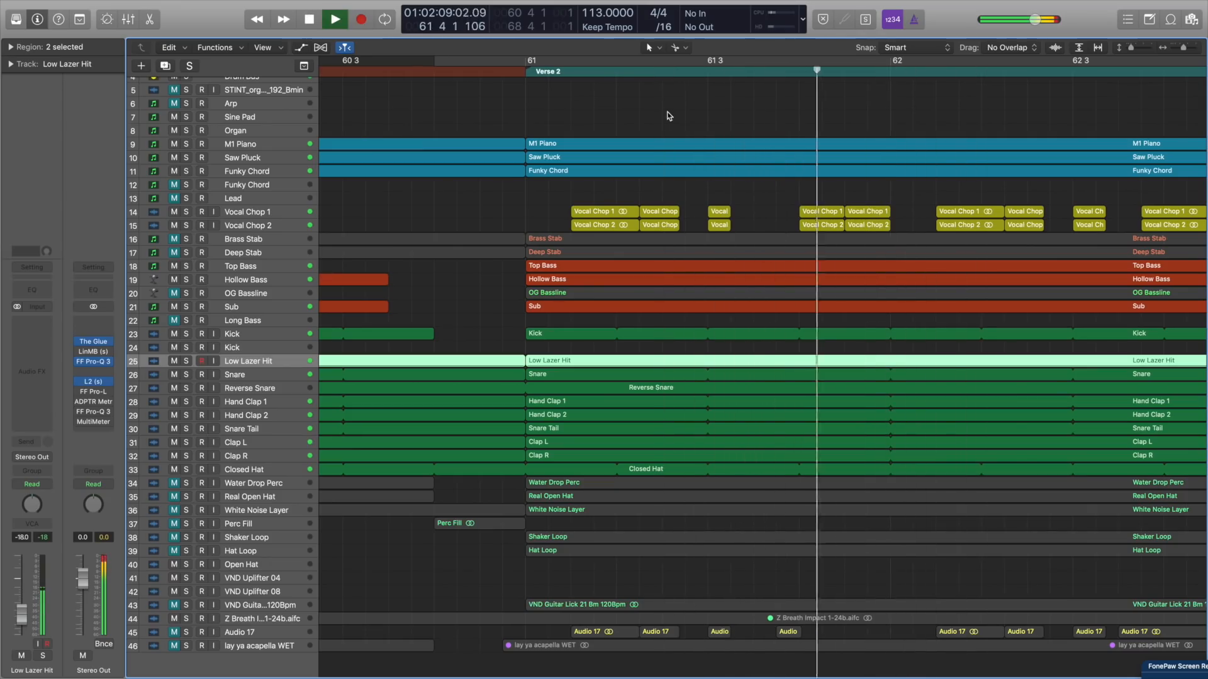
{"action": "key", "text": "space"}
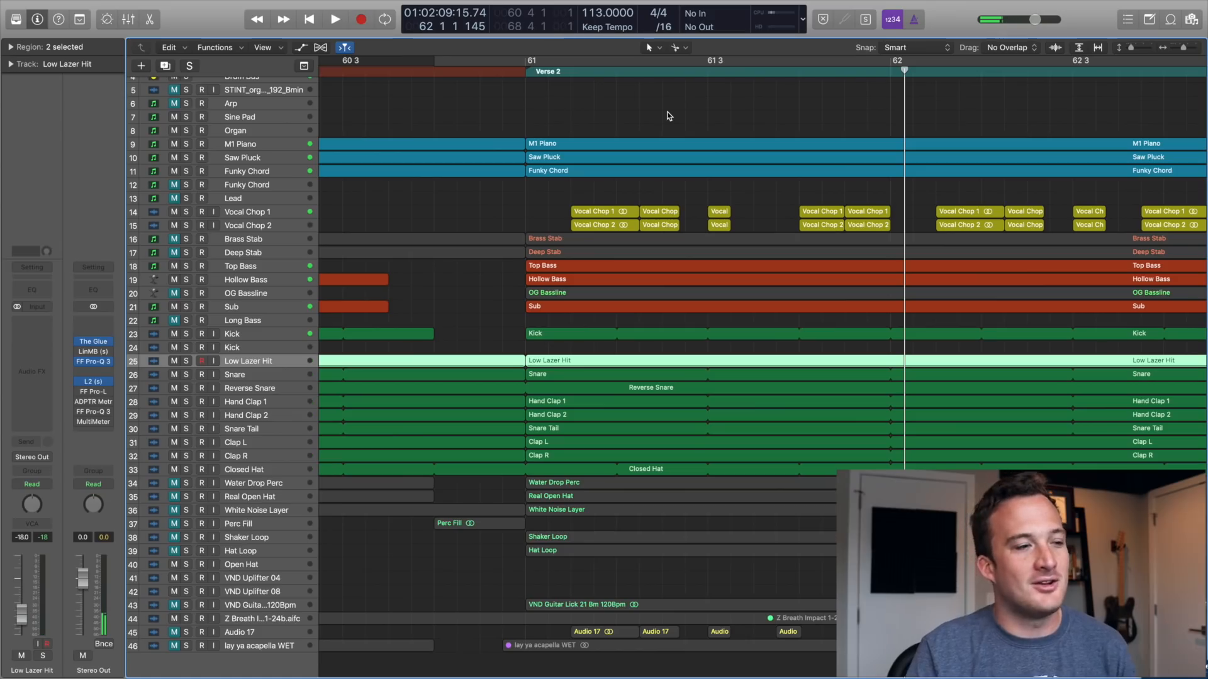
Step: Place the playhead just before Verse 2 and unmute the Shaker Loop and Hat Loop tracks
{"action": "left_click", "coordinate": [511, 90]}
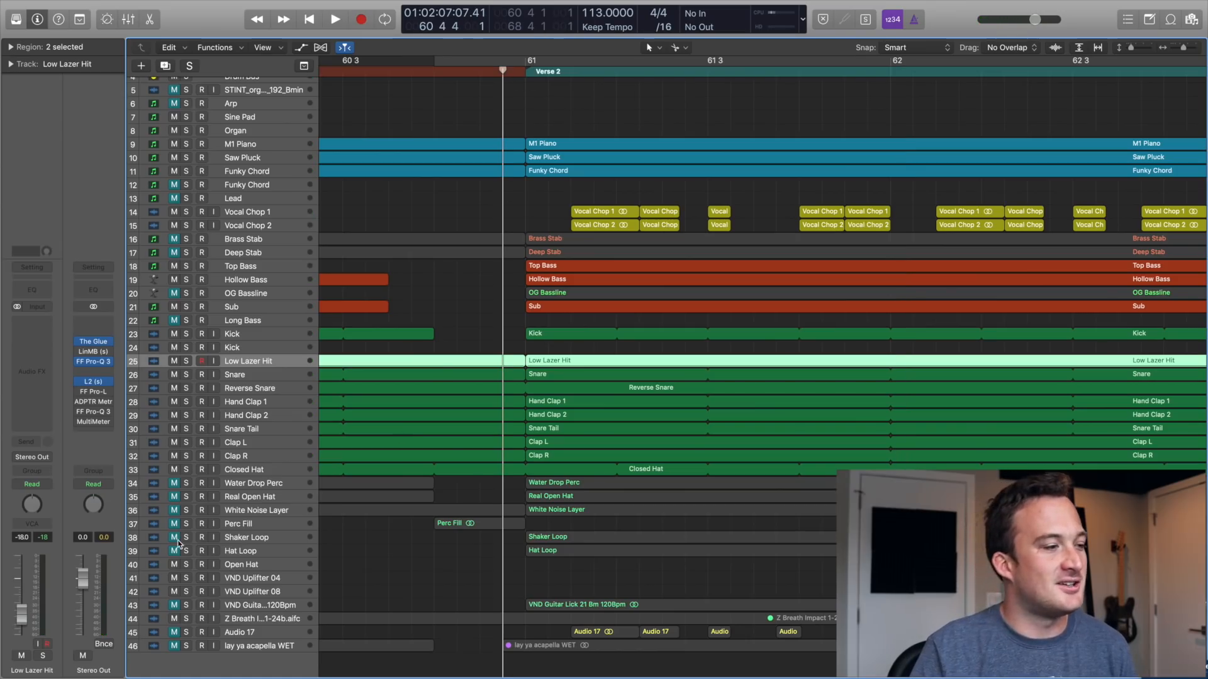
{"action": "left_click_drag", "start_coordinate": [177, 540], "coordinate": [177, 551]}
{"action": "left_click", "coordinate": [245, 550]}
Step: Open the Shaker Loop folder to examine its individual shaker regions across Verse 2
{"action": "left_click", "coordinate": [249, 539]}
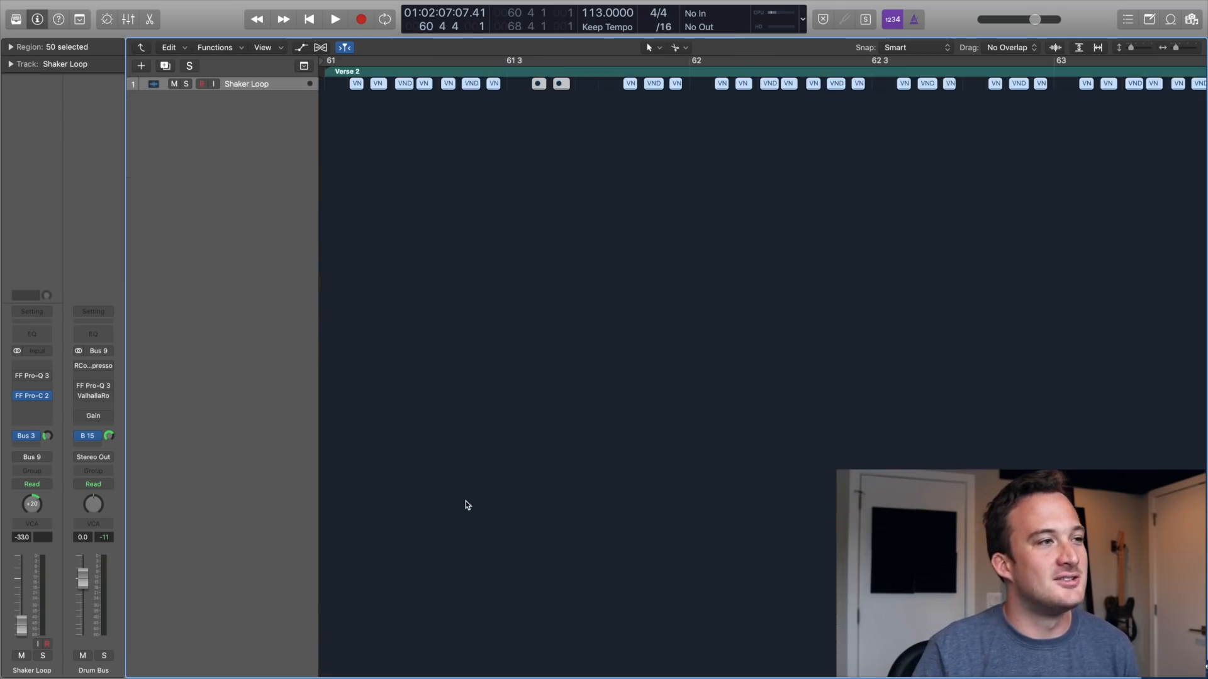
{"action": "left_click", "coordinate": [506, 304]}
{"action": "scroll", "coordinate": [506, 303], "scroll_direction": "down", "scroll_amount": 5}
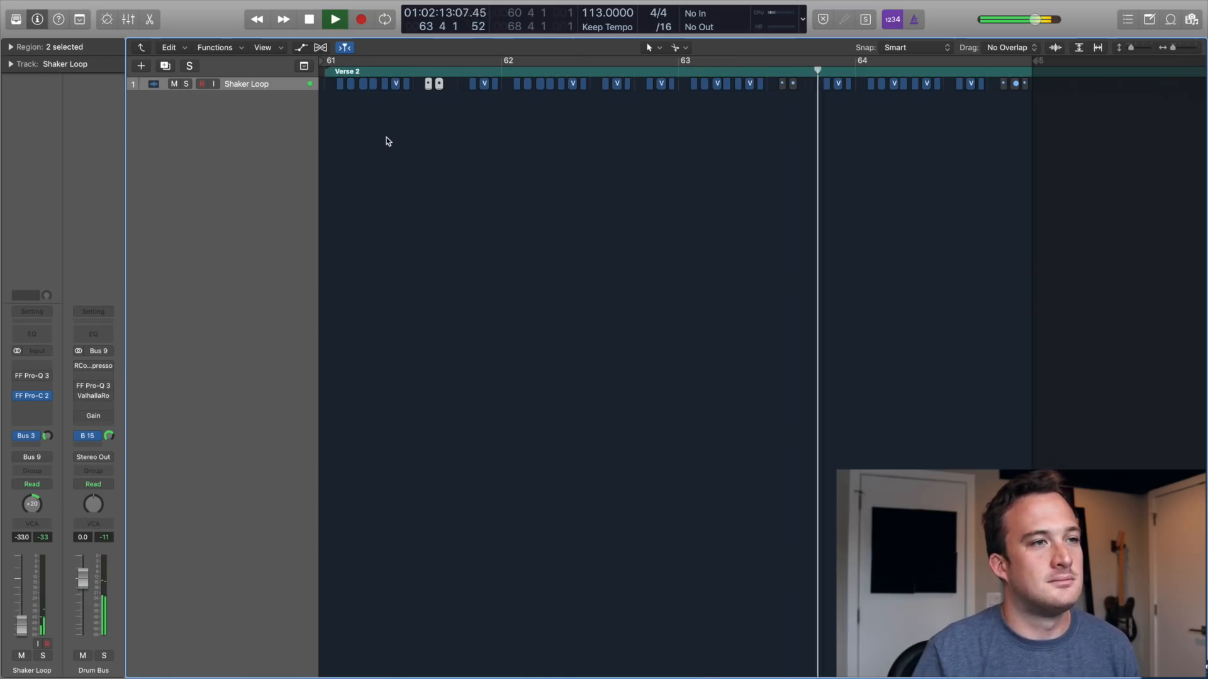
Step: Close the Shaker Loop folder, open the Hat Loop folder in Verse 2 and play its regions soloed
{"action": "double_click", "coordinate": [579, 281]}
{"action": "scroll", "coordinate": [557, 406], "scroll_direction": "left", "scroll_amount": 2}
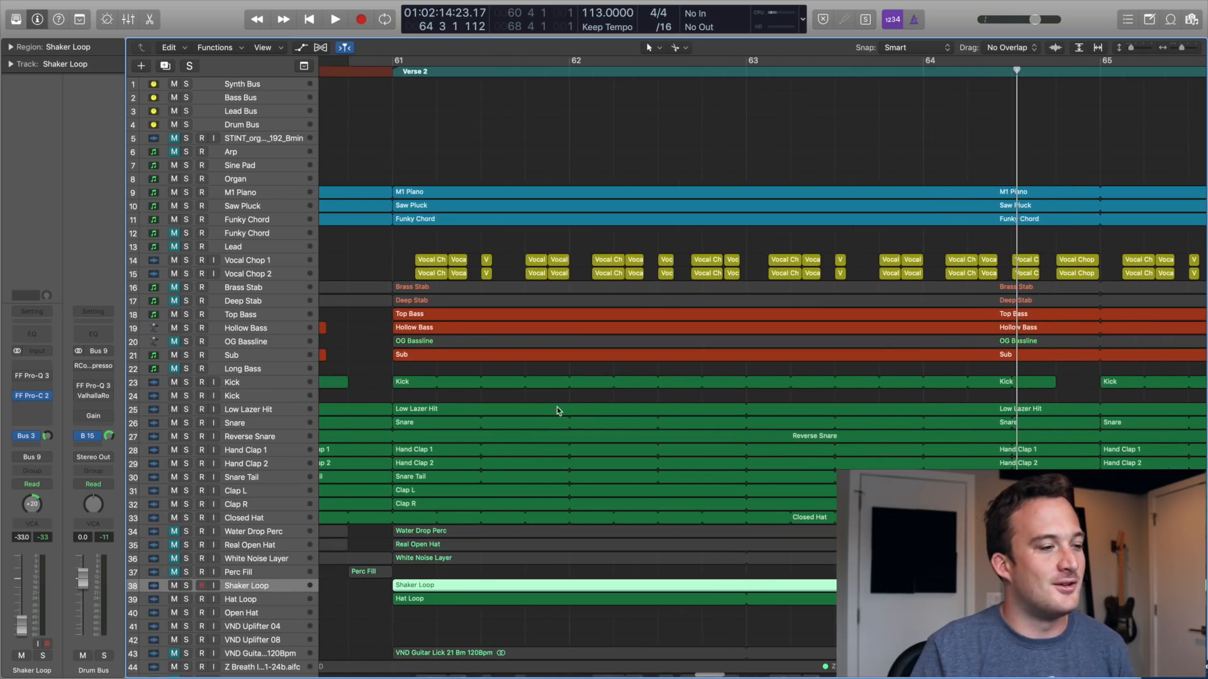
{"action": "double_click", "coordinate": [432, 598]}
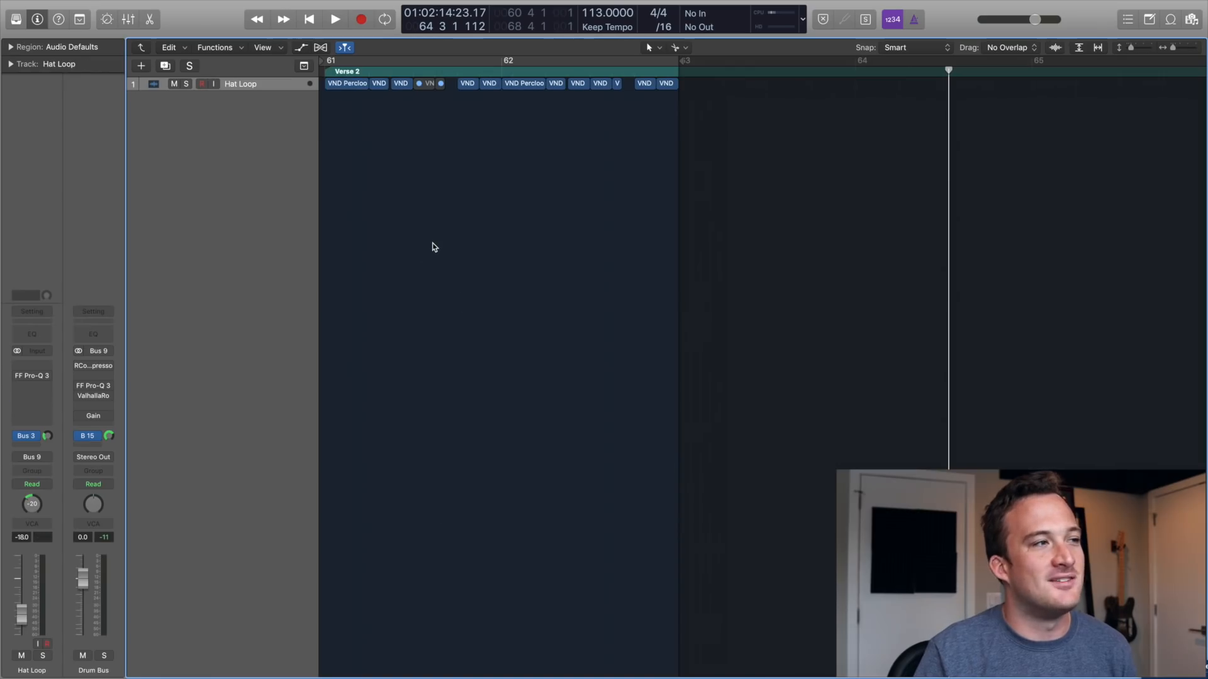
{"action": "left_click", "coordinate": [186, 84]}
{"action": "key", "text": "space"}
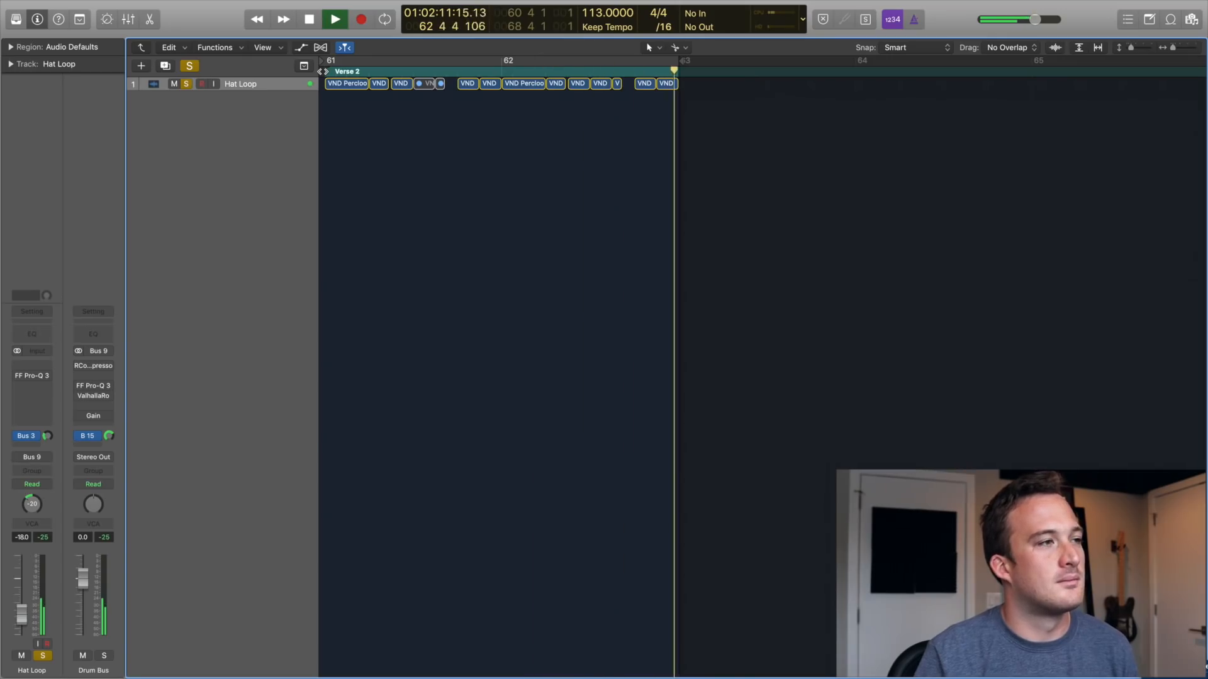
{"action": "key", "text": "space"}
Step: Clear the Hat Loop solo, play it within the full mix with cycle mode on, and return to the full arrangement
{"action": "left_click", "coordinate": [322, 71]}
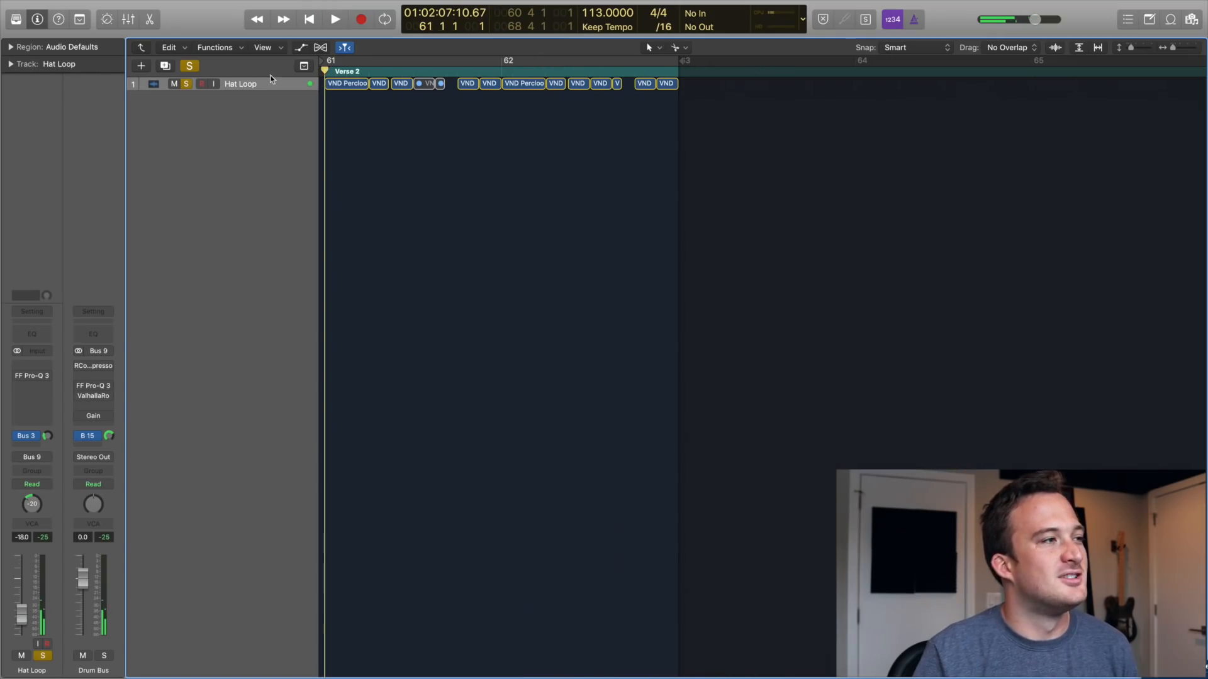
{"action": "left_click", "coordinate": [190, 69]}
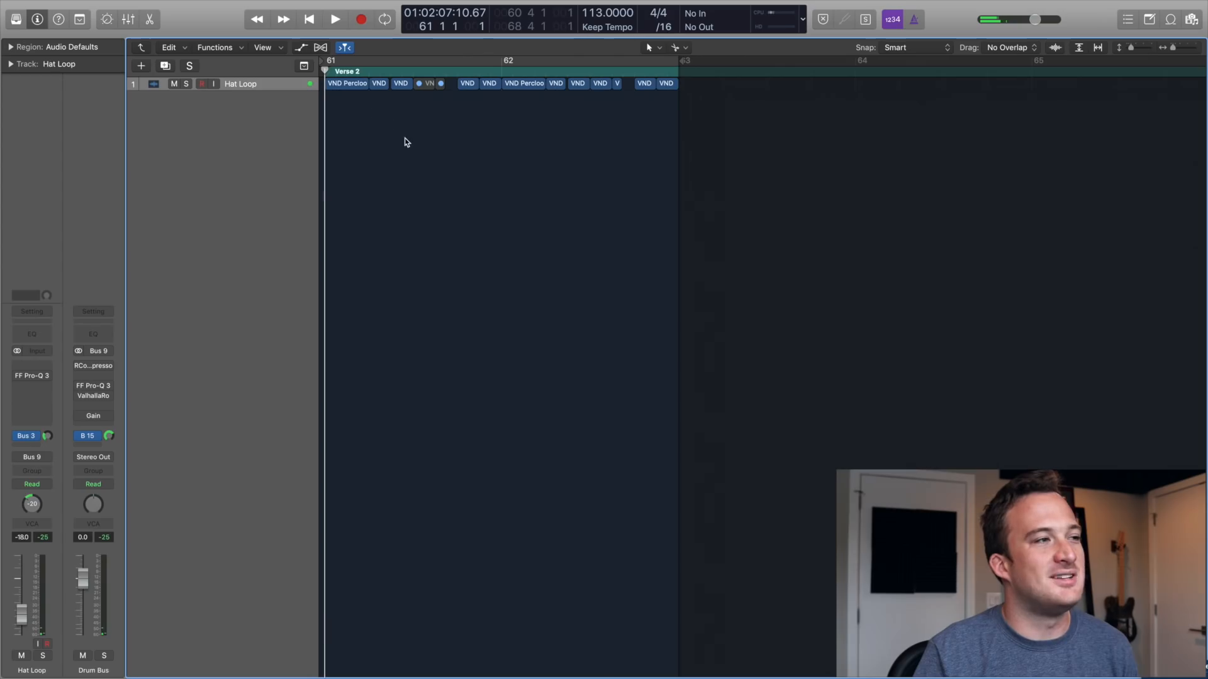
{"action": "key", "text": "c"}
{"action": "key", "text": "space"}
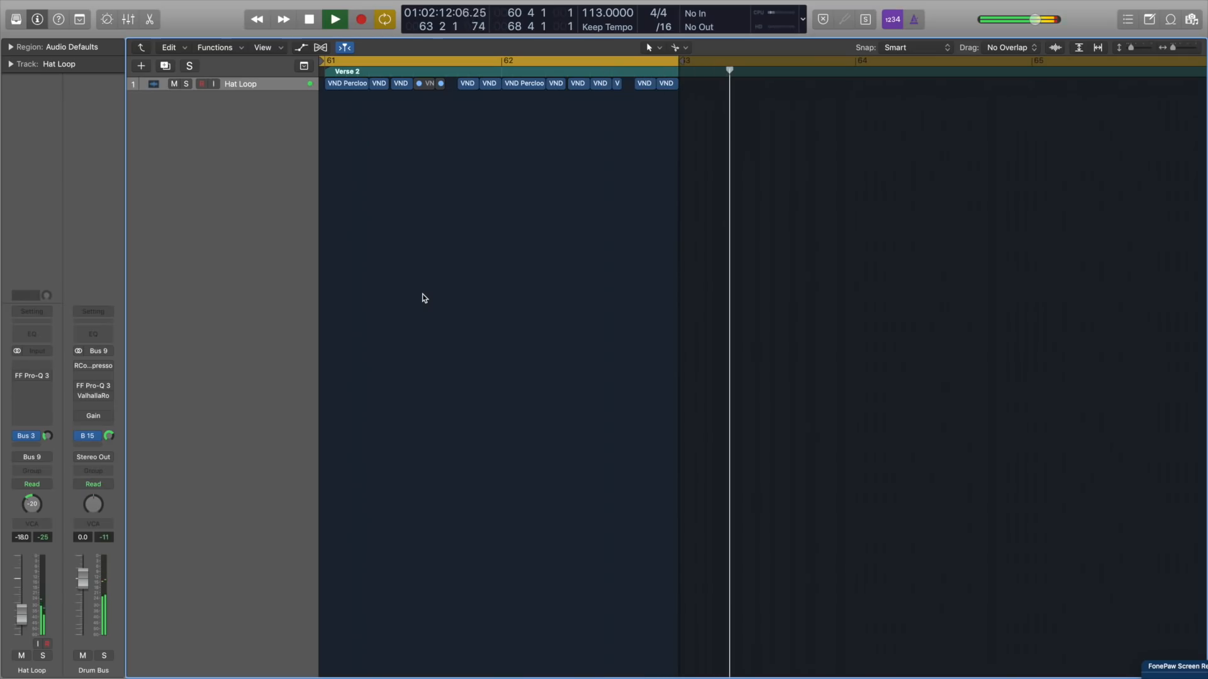
{"action": "key", "text": "space"}
{"action": "double_click", "coordinate": [440, 302]}
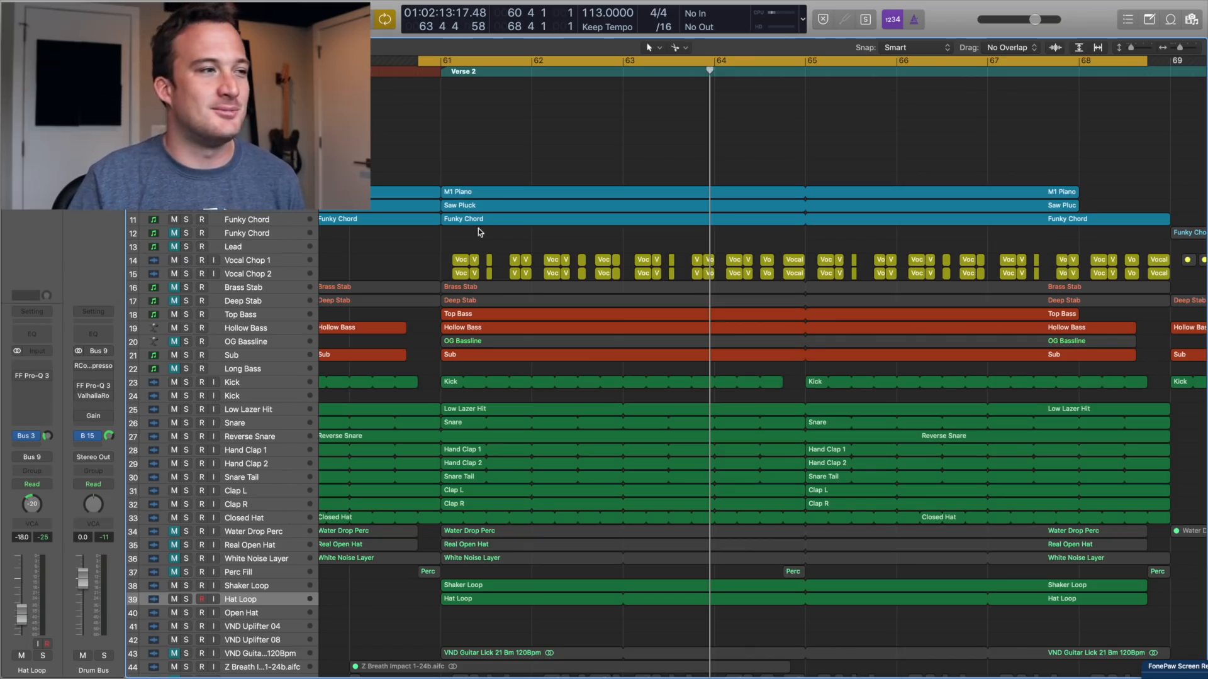
Step: Show the Verse 2 chord regions' notes in the Piano Roll and place the playhead at bars 61, 62 and 63 in turn
{"action": "left_click", "coordinate": [493, 195]}
{"action": "double_click", "coordinate": [493, 195]}
{"action": "left_click_drag", "start_coordinate": [503, 165], "coordinate": [507, 228]}
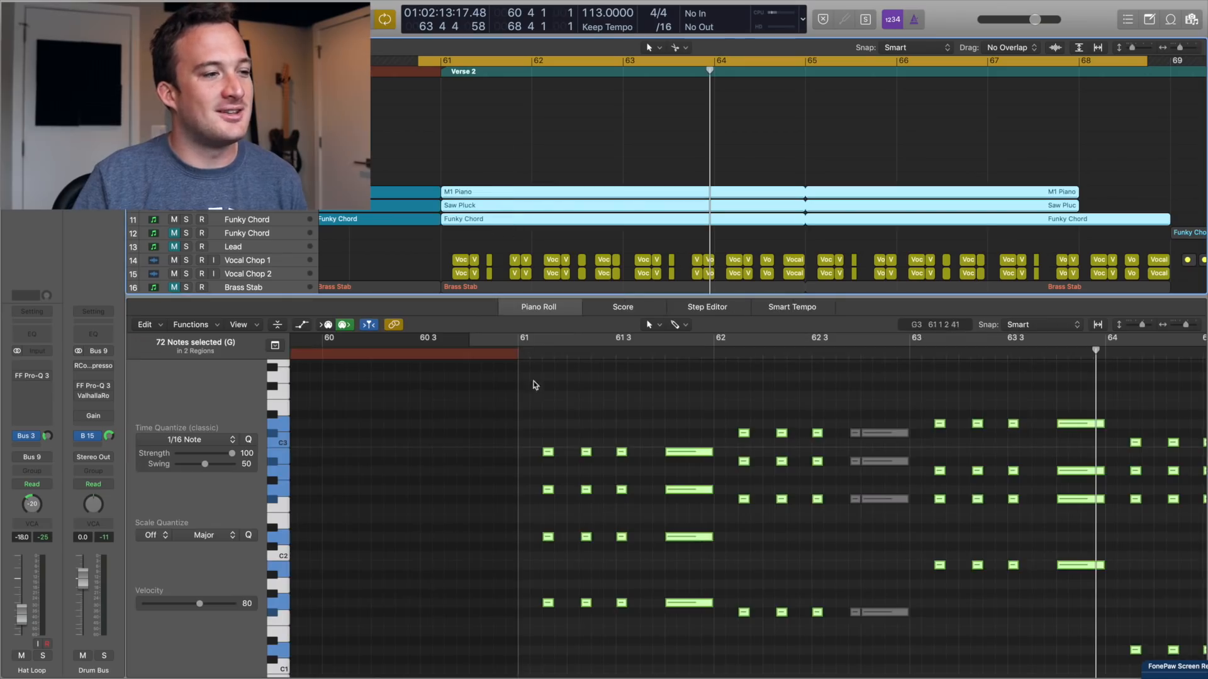
{"action": "scroll", "coordinate": [570, 420], "scroll_direction": "right", "scroll_amount": 1}
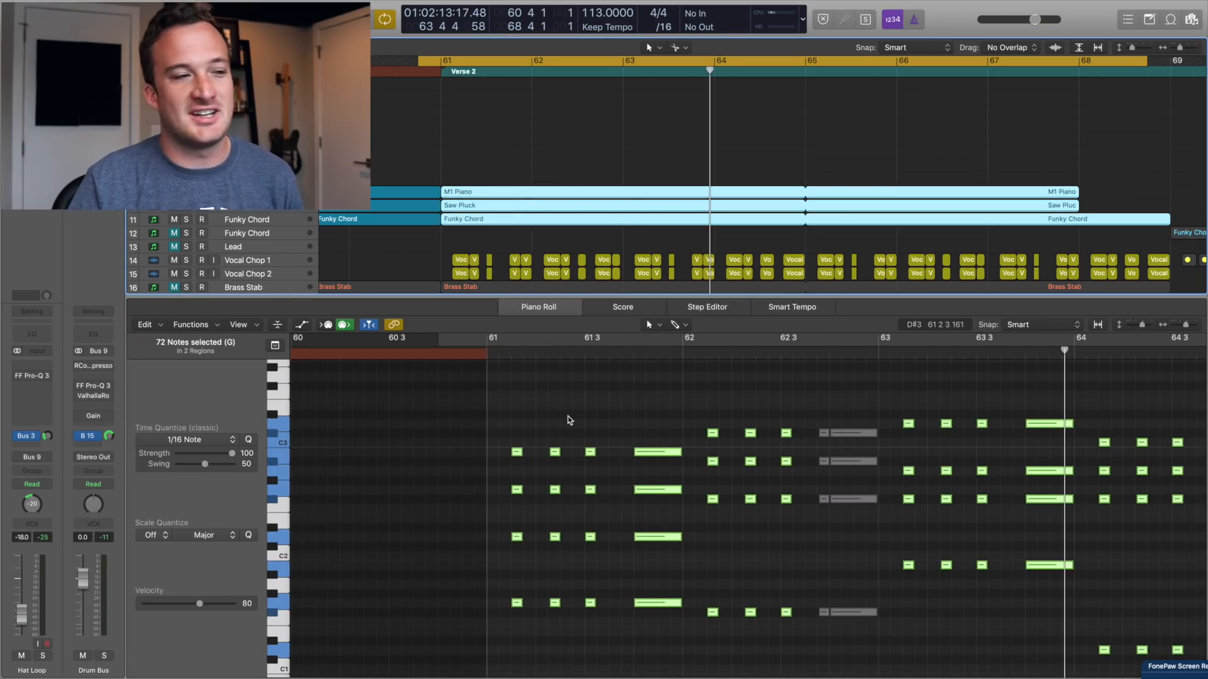
{"action": "left_click", "coordinate": [485, 356]}
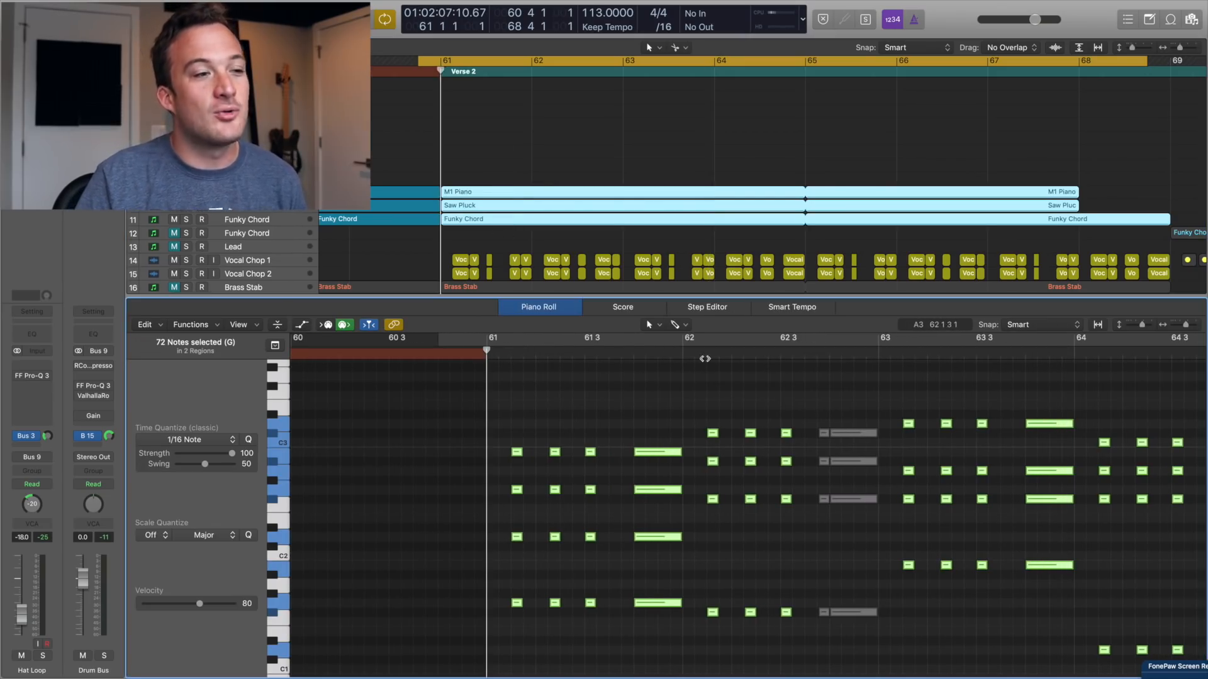
{"action": "left_click", "coordinate": [683, 352]}
{"action": "left_click", "coordinate": [876, 351]}
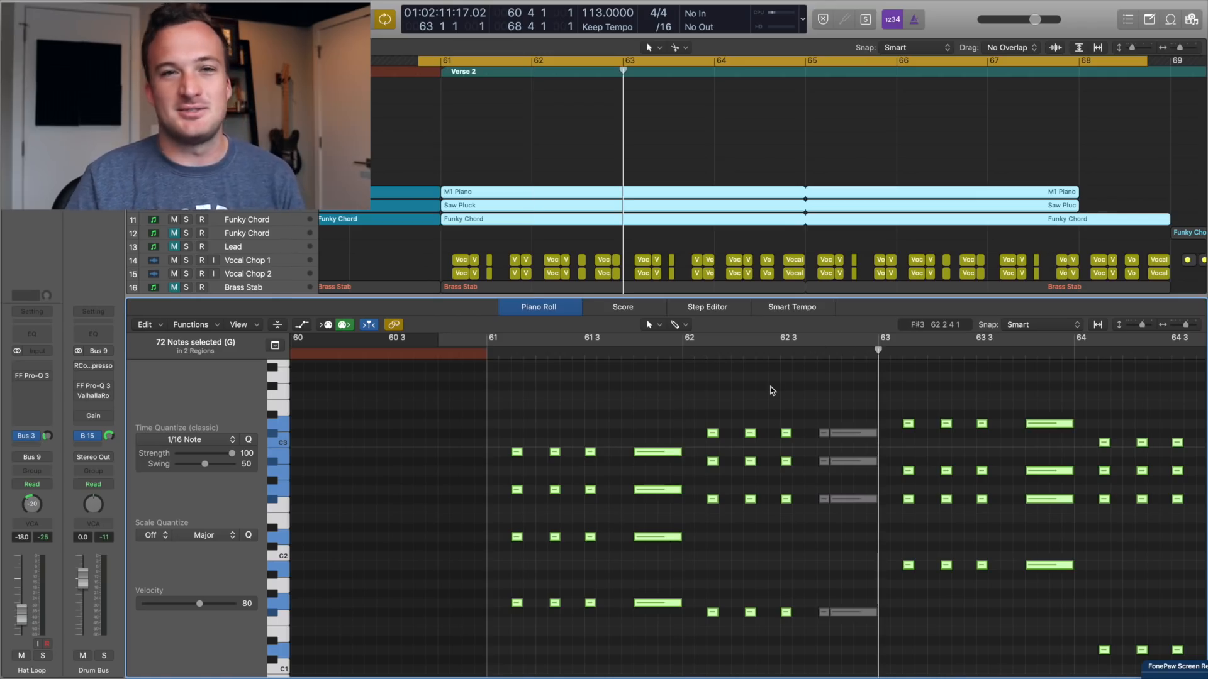
Step: Unmute the Brass Stab and Deep Stab tracks and play the cycled Verse 2 section in the full mix
{"action": "scroll", "coordinate": [522, 121], "scroll_direction": "down", "scroll_amount": 3}
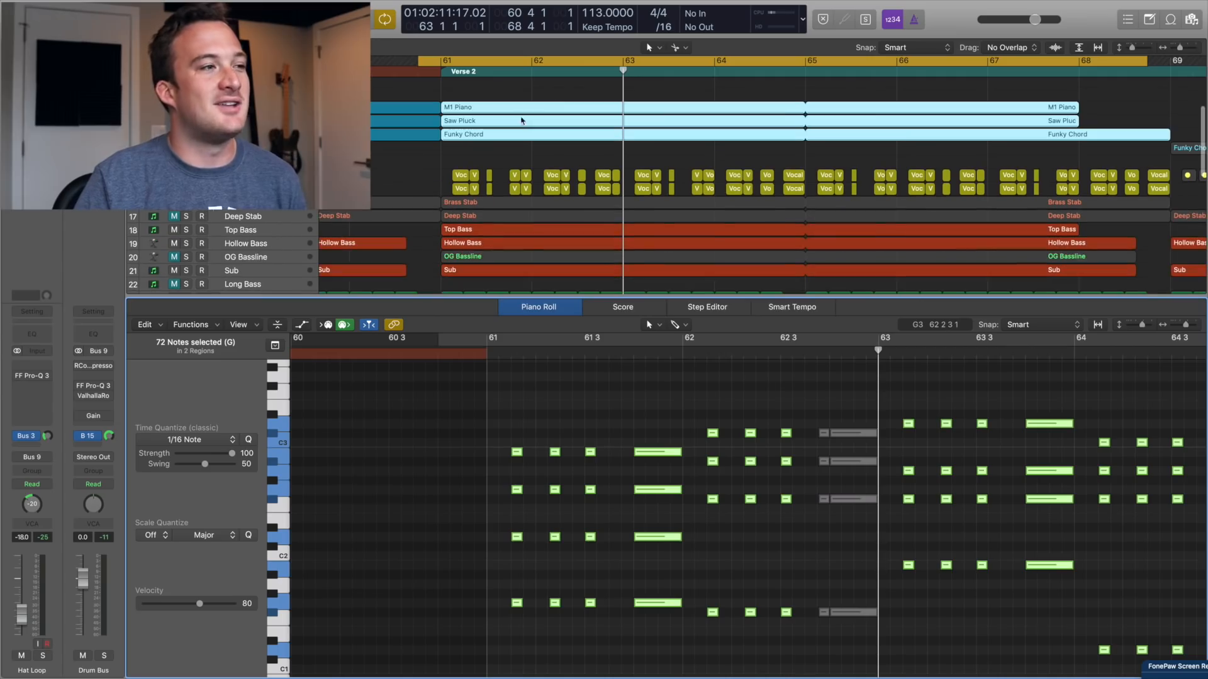
{"action": "left_click", "coordinate": [175, 203]}
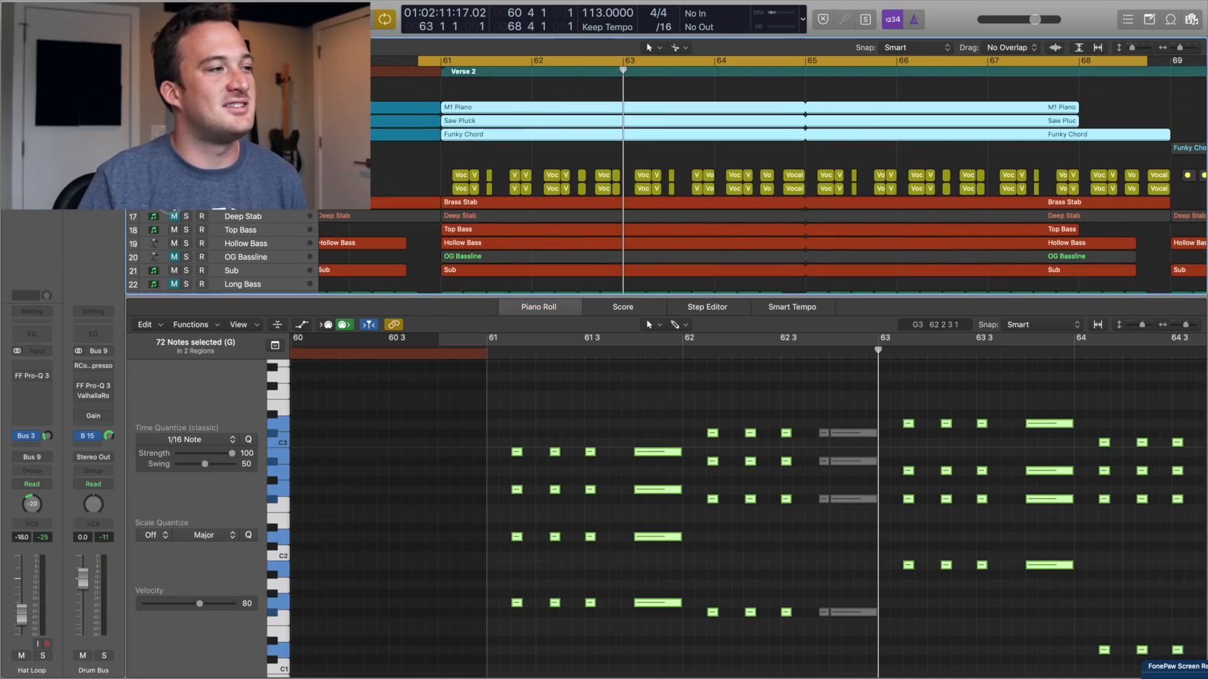
{"action": "key", "text": "space"}
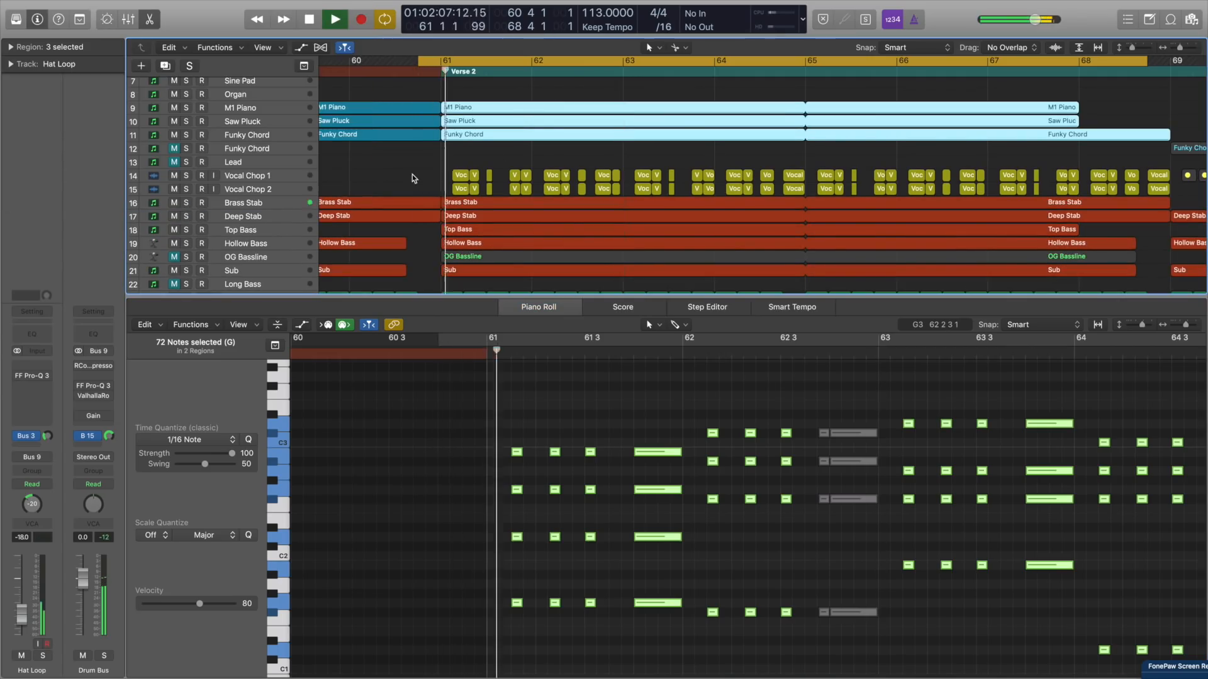
Step: View the Verse 2 Brass Stab notes during playback, close the Piano Roll and turn cycle mode off
{"action": "left_click", "coordinate": [477, 204]}
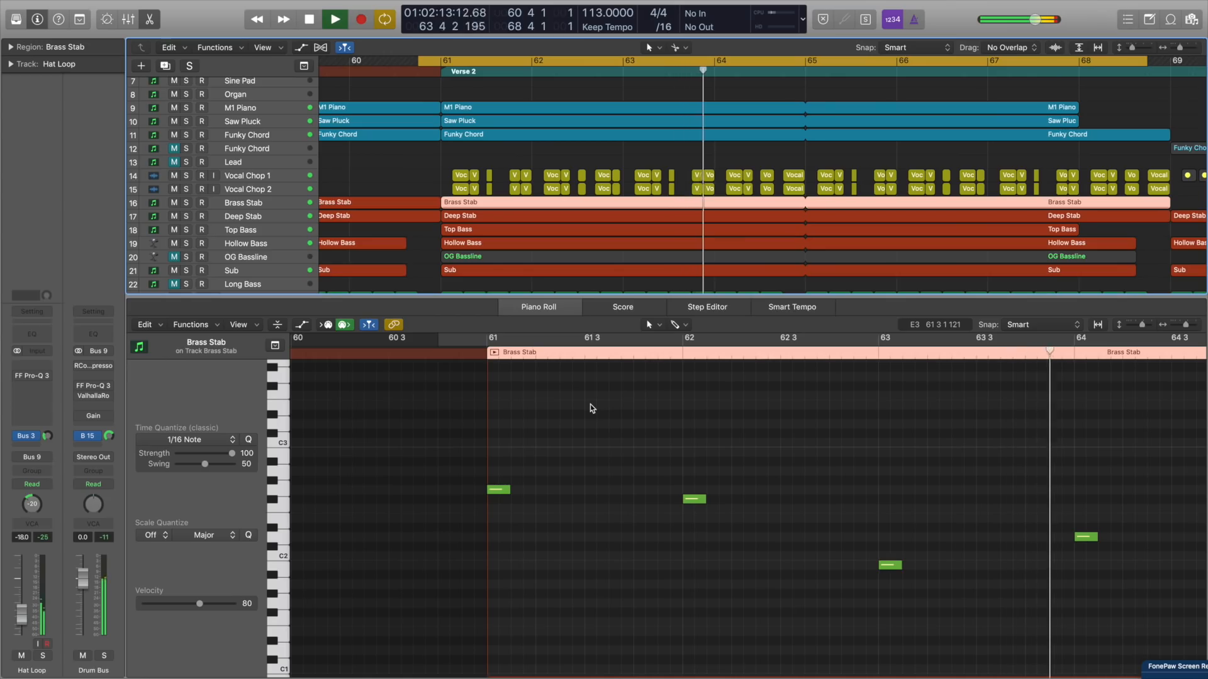
{"action": "key", "text": "p"}
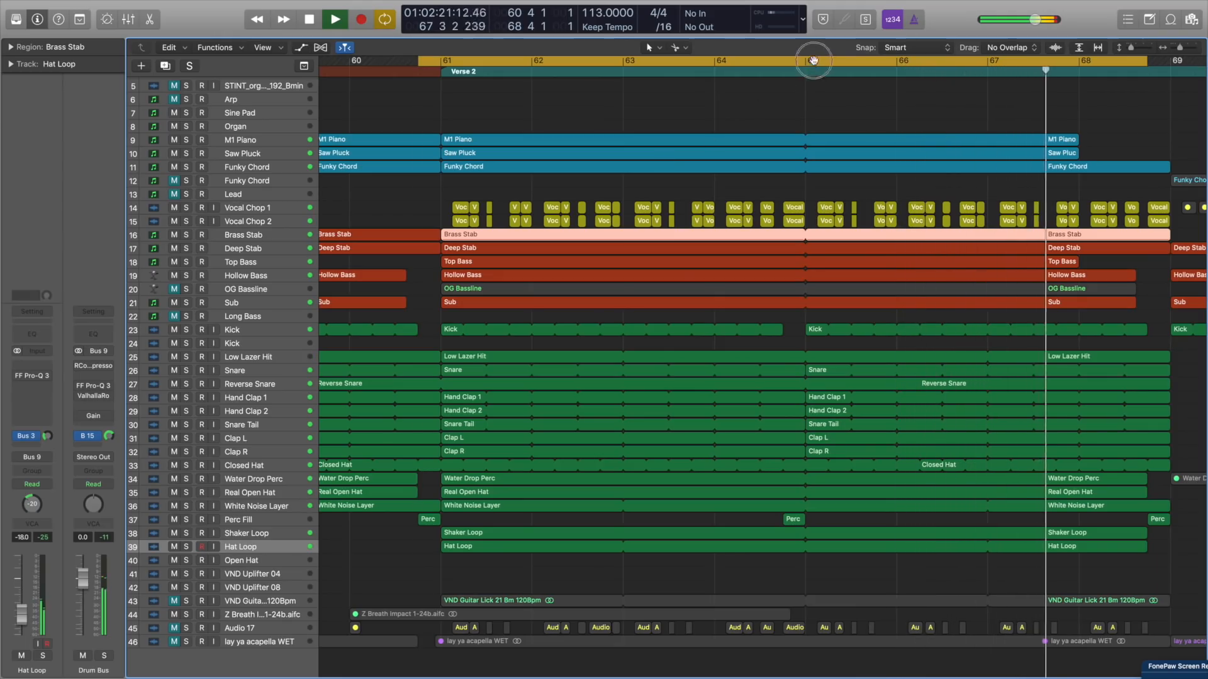
{"action": "key", "text": "c"}
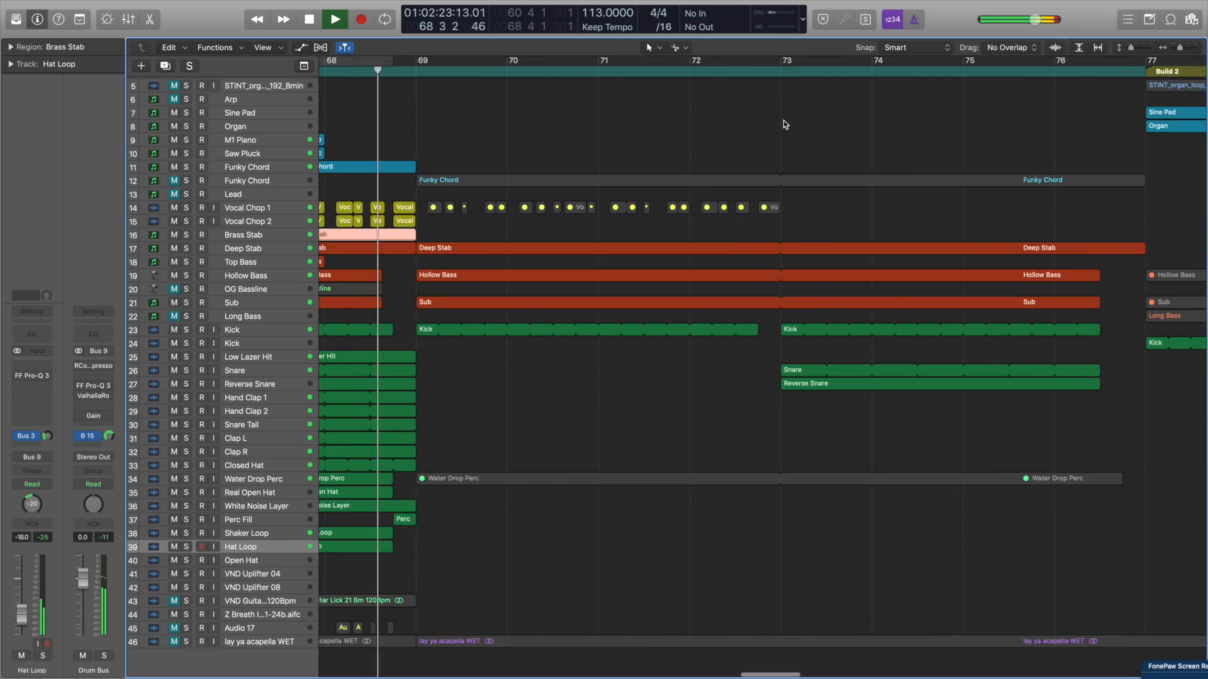